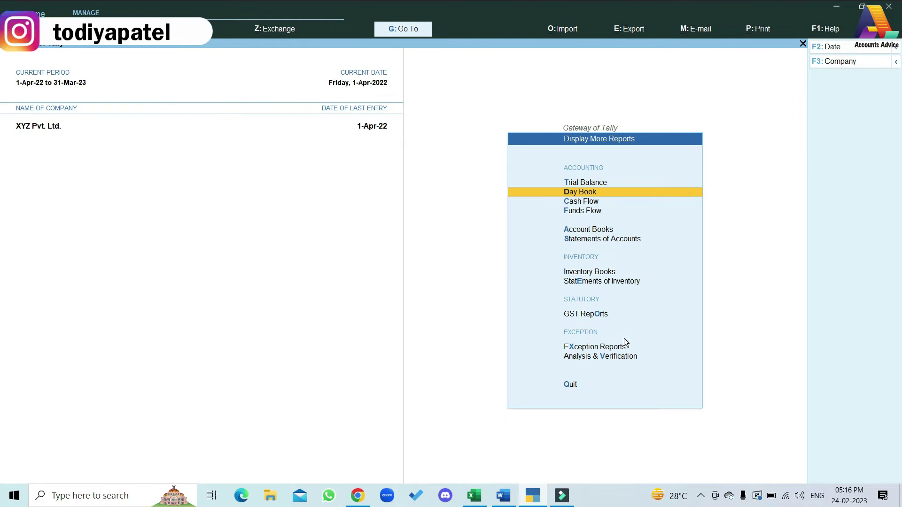
Open the list of ledgers for master alteration and look through the existing ledgers.
{"action": "key", "text": "Escape"}
{"action": "key", "text": "Down"}
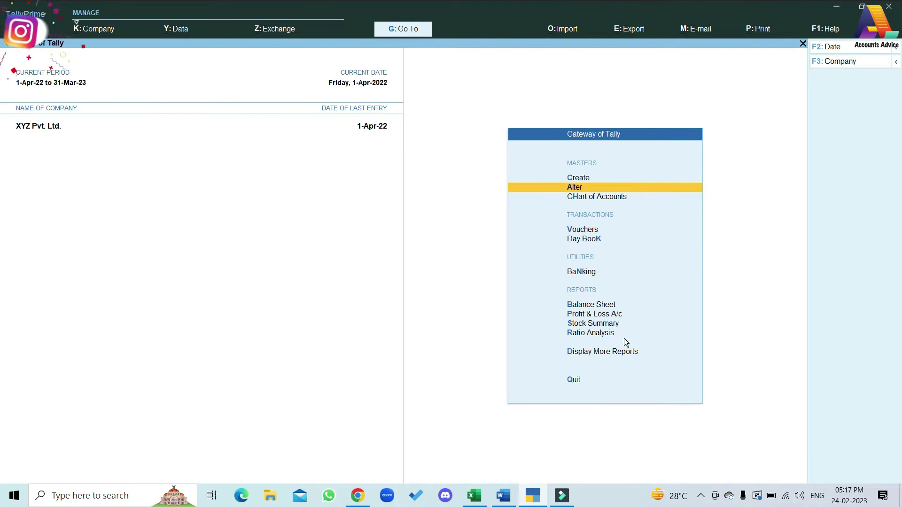
{"action": "key", "text": "Return"}
{"action": "key", "text": "Down"}
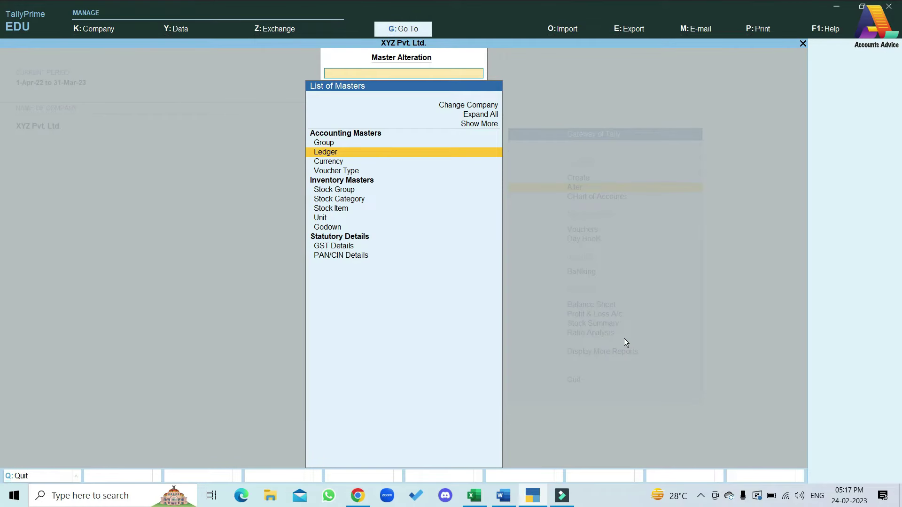
{"action": "key", "text": "Return"}
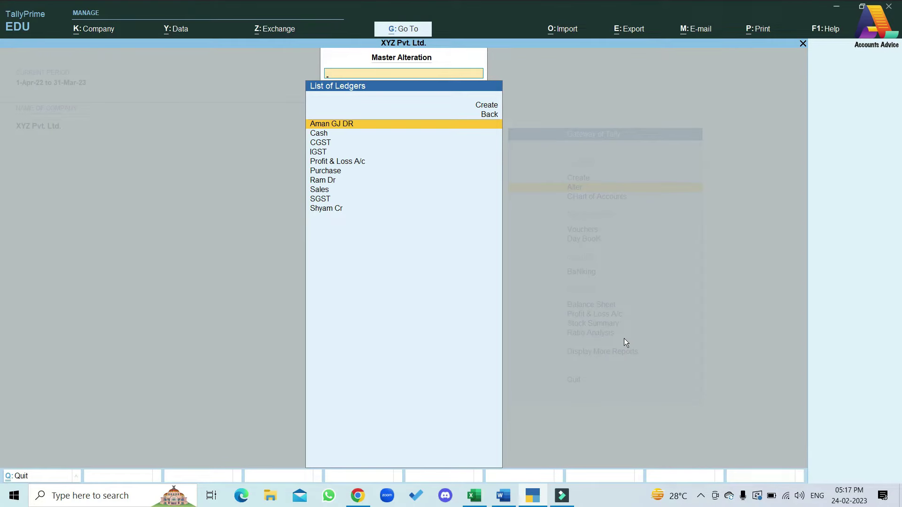
{"action": "key", "text": "Down"}
{"action": "key", "text": "Down"}
{"action": "key", "text": "Down"}
{"action": "key", "text": "Down"}
{"action": "key", "text": "Down"}
{"action": "key", "text": "Down"}
{"action": "key", "text": "Down"}
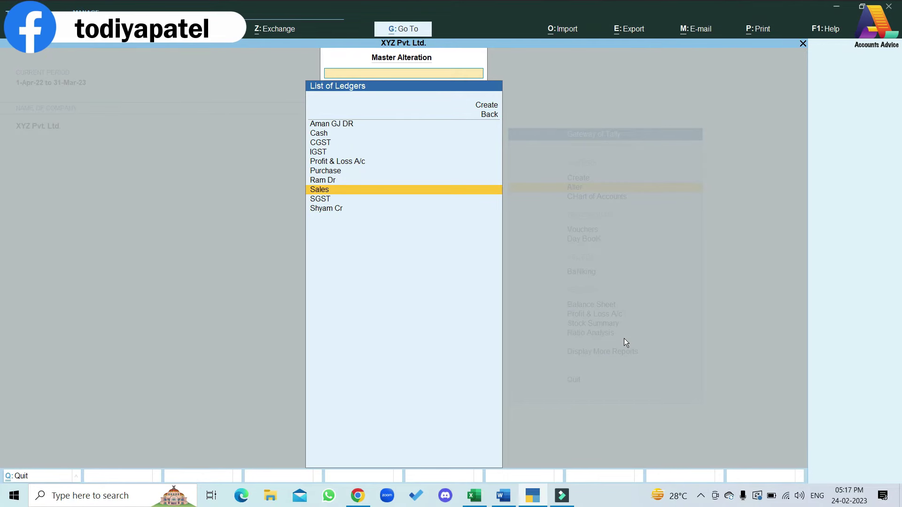
{"action": "key", "text": "Down"}
{"action": "key", "text": "Up"}
{"action": "key", "text": "Up"}
{"action": "key", "text": "Up"}
{"action": "key", "text": "Up"}
{"action": "key", "text": "Up"}
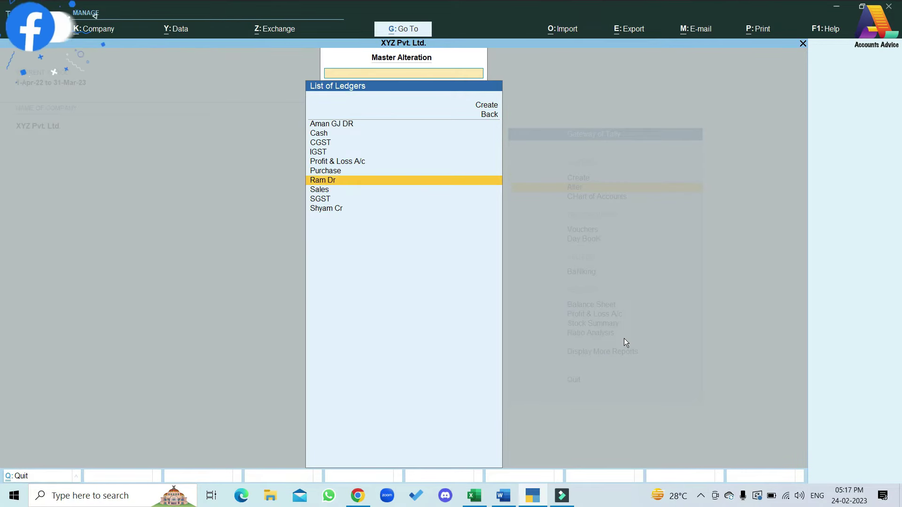
{"action": "key", "text": "Up"}
{"action": "key", "text": "Up"}
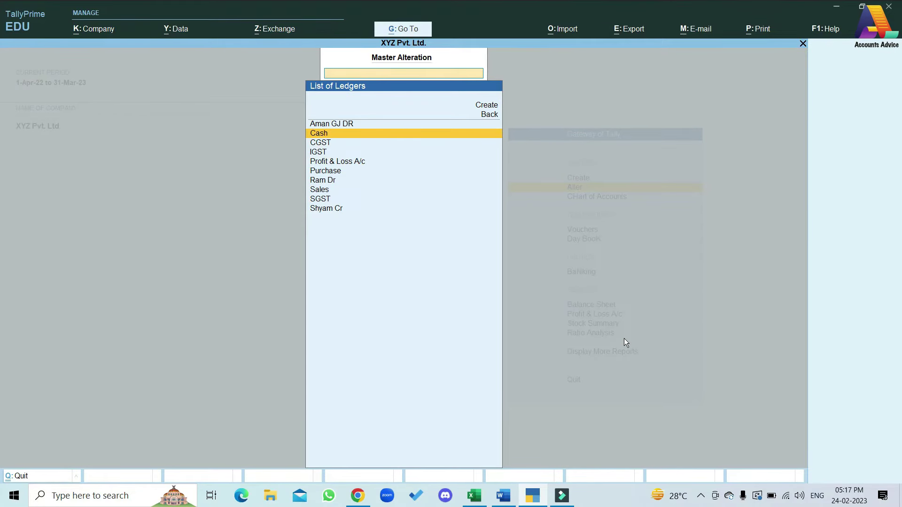
Switch the master alteration list to stock items, check the existing items and return to the Gateway.
{"action": "key", "text": "BackSpace"}
{"action": "key", "text": "Down"}
{"action": "key", "text": "Down"}
{"action": "key", "text": "Down"}
{"action": "key", "text": "Down"}
{"action": "key", "text": "Down"}
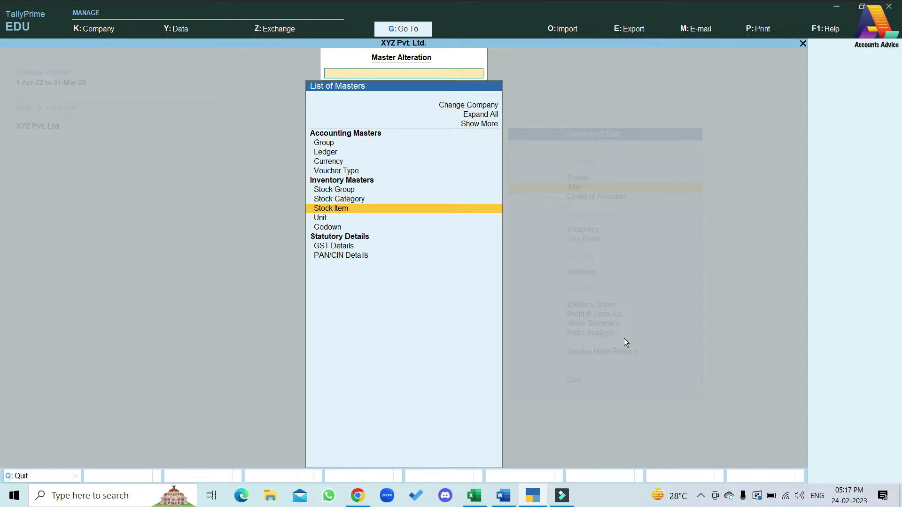
{"action": "key", "text": "Return"}
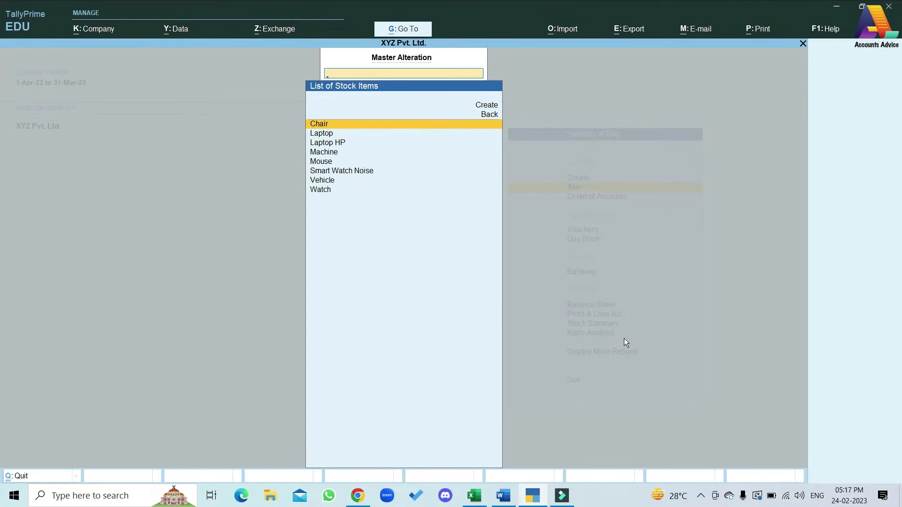
{"action": "key", "text": "Escape"}
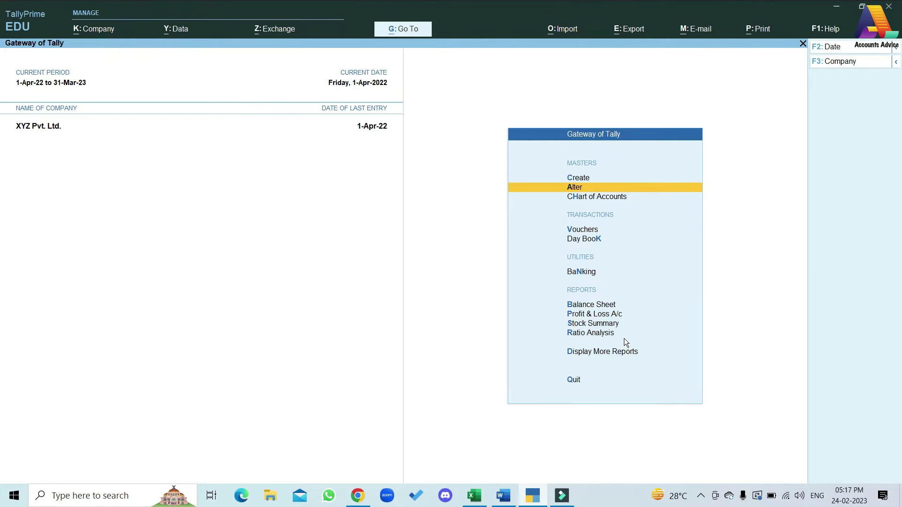
Start a sales voucher for the Delhi debtor's ledger, with the delivery note number set to Not Applicable.
{"action": "key", "text": "Down"}
{"action": "key", "text": "Down"}
{"action": "key", "text": "Return"}
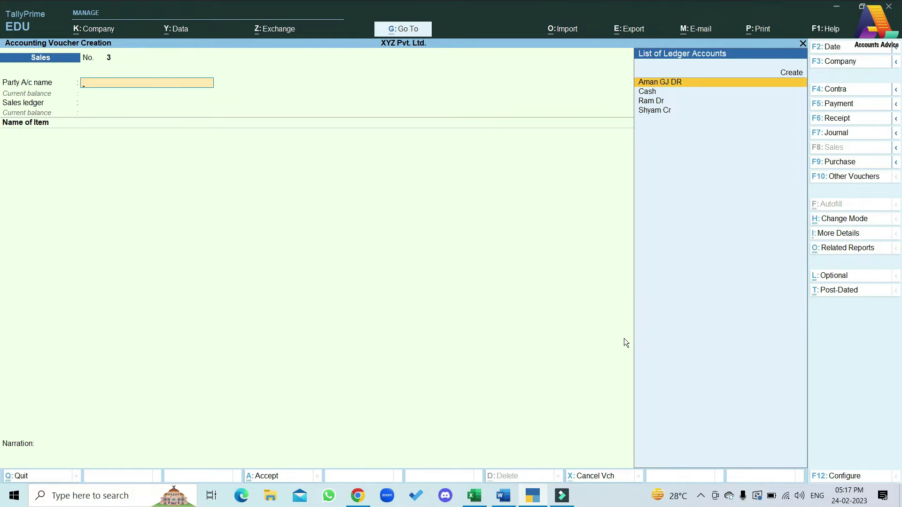
{"action": "key", "text": "Down"}
{"action": "key", "text": "Down"}
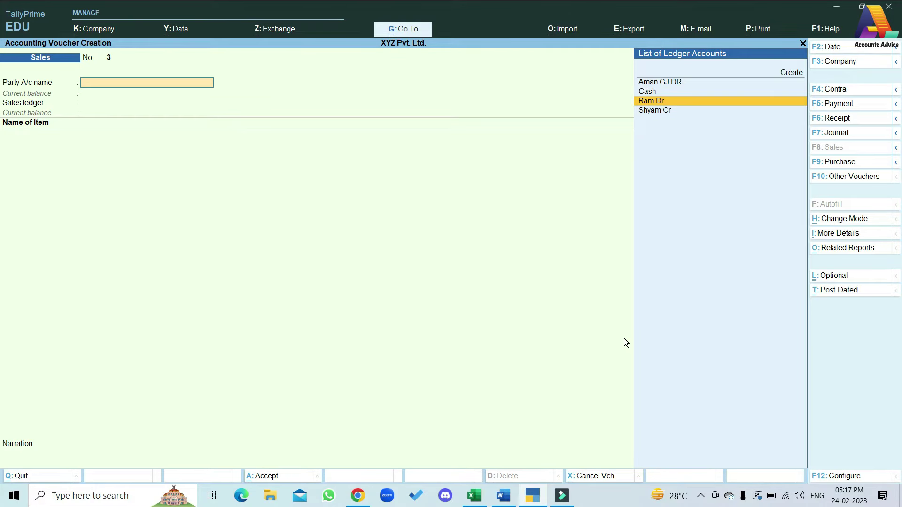
{"action": "key", "text": "Return"}
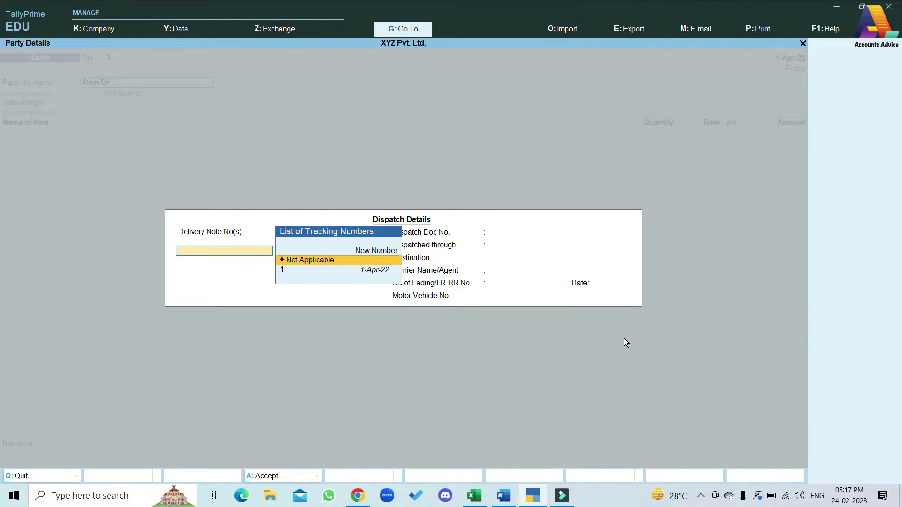
{"action": "key", "text": "Return"}
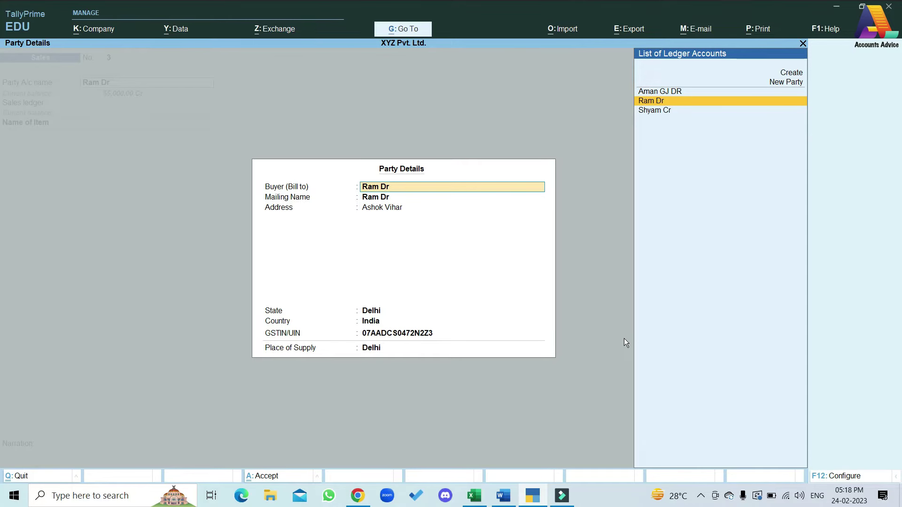
Configure the party details to provide separate buyer and consignee details.
{"action": "key", "text": "F12"}
{"action": "type", "text": "y"}
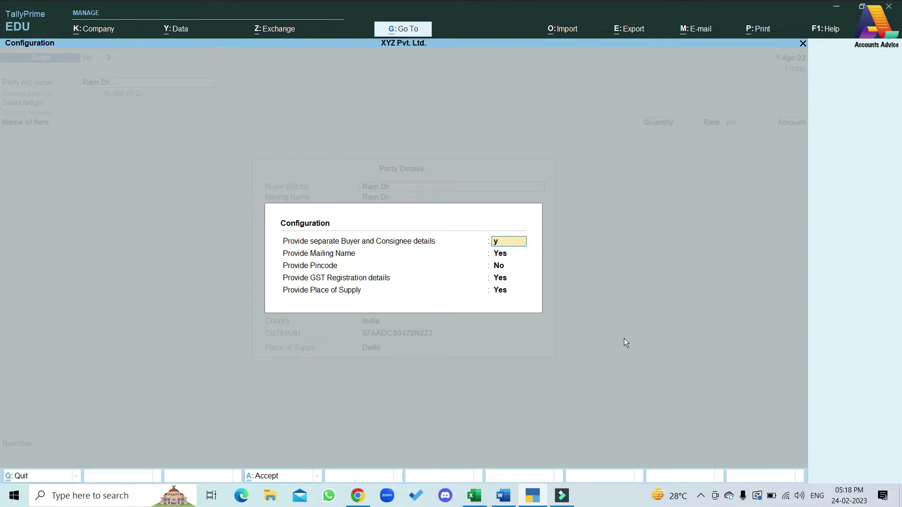
{"action": "key", "text": "Return"}
{"action": "key", "text": "ctrl+a"}
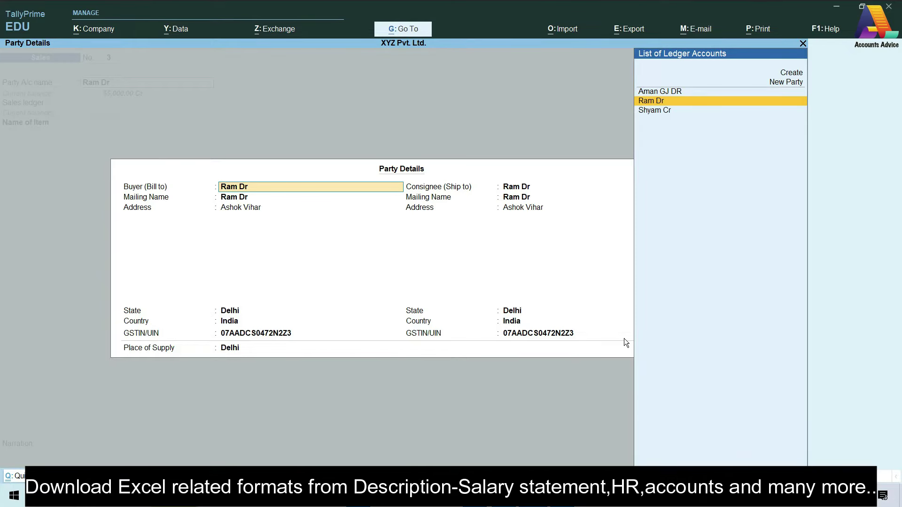
Accept the party details and choose Sales as the voucher's sales ledger.
{"action": "key", "text": "ctrl+a"}
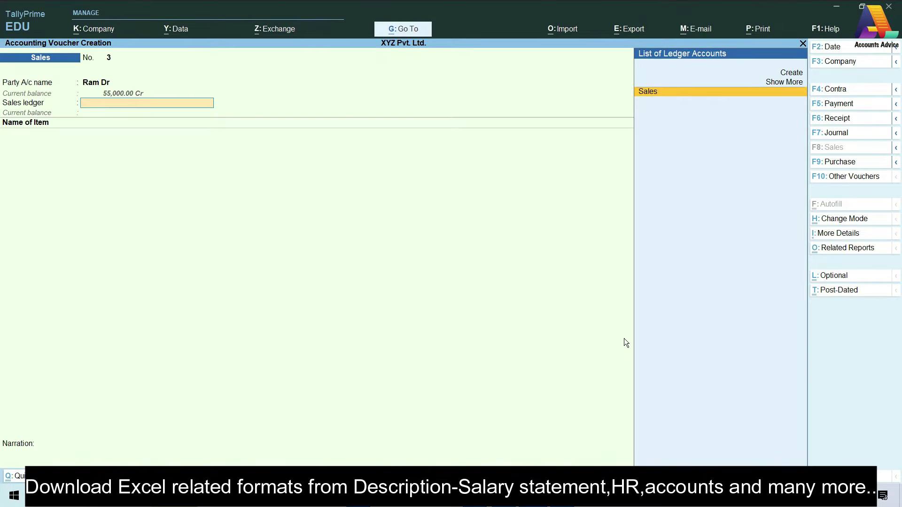
{"action": "key", "text": "Return"}
{"action": "key", "text": "Return"}
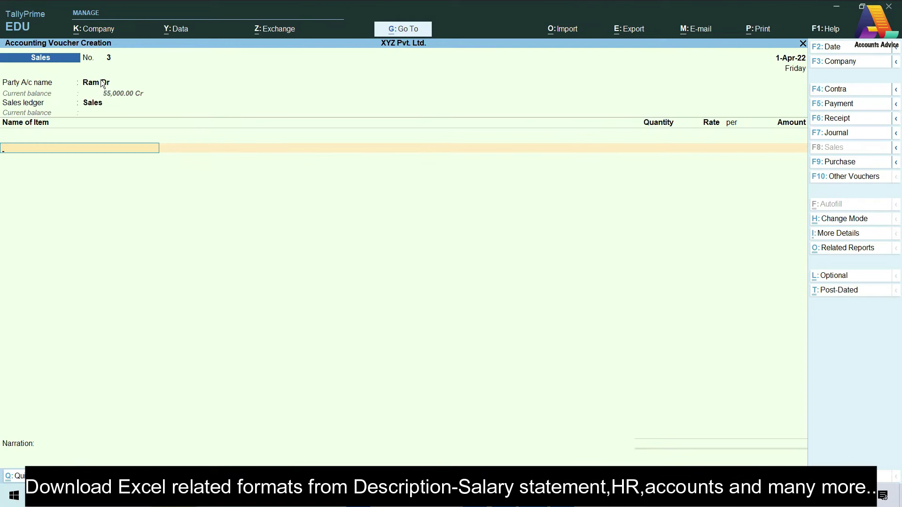
Add the stock item Vehicle with a quantity of 3 NOS at a rate of 10,000, tracking number Not Applicable.
{"action": "type", "text": "Veh"}
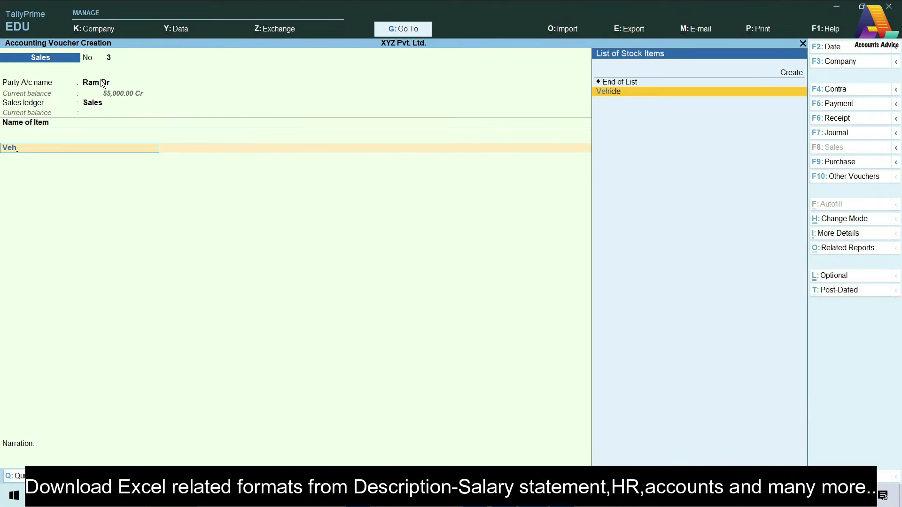
{"action": "key", "text": "Return"}
{"action": "key", "text": "Return"}
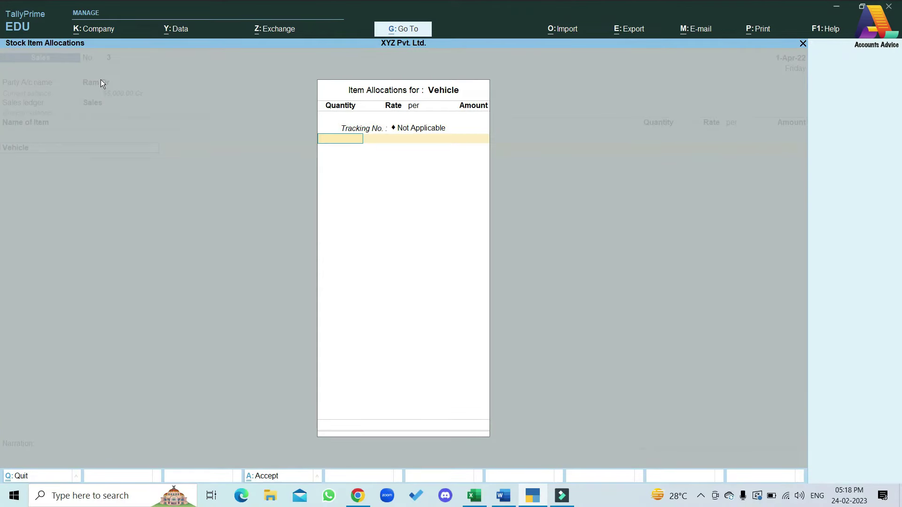
{"action": "type", "text": "3"}
{"action": "key", "text": "Return"}
{"action": "key", "text": "Return"}
{"action": "type", "text": "10000"}
{"action": "key", "text": "Return"}
{"action": "key", "text": "Return"}
{"action": "key", "text": "Return"}
{"action": "key", "text": "Return"}
{"action": "key", "text": "Return"}
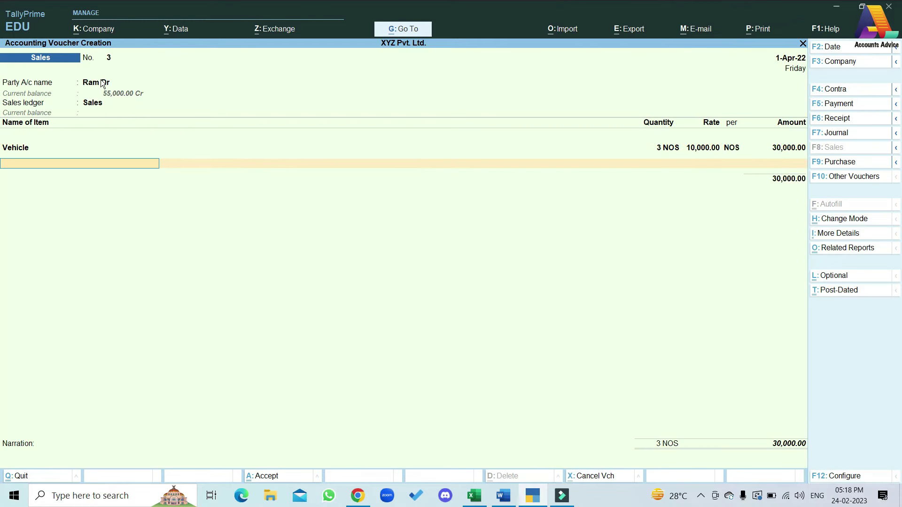
Add the CGST and SGST tax ledgers below the Vehicle item.
{"action": "key", "text": "Return"}
{"action": "type", "text": "cg"}
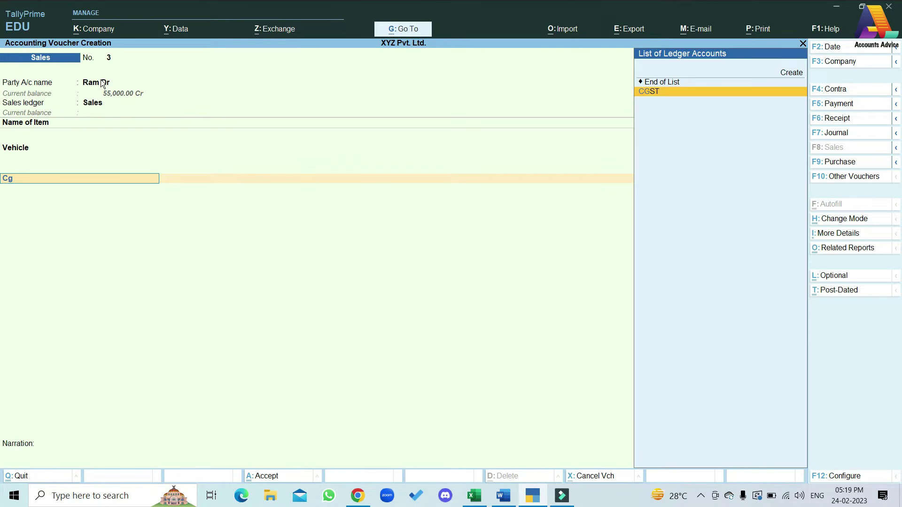
{"action": "key", "text": "Return"}
{"action": "key", "text": "Return"}
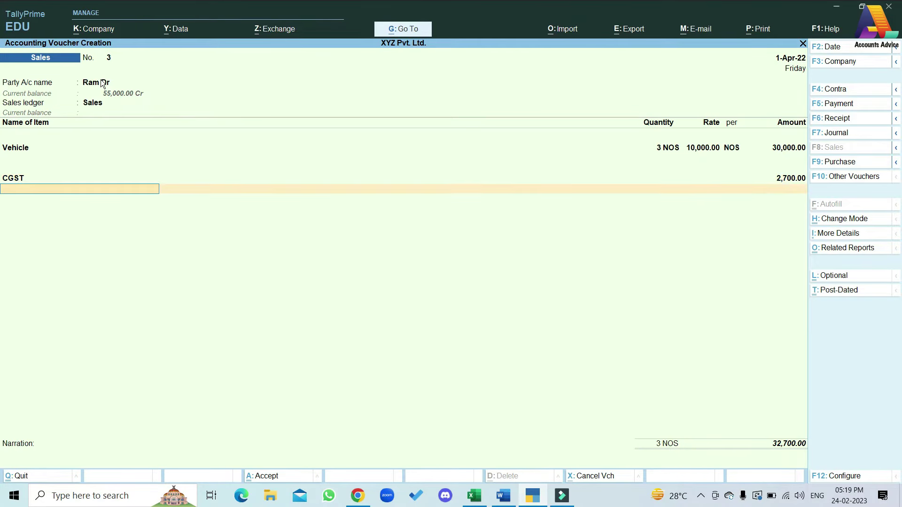
{"action": "type", "text": "s"}
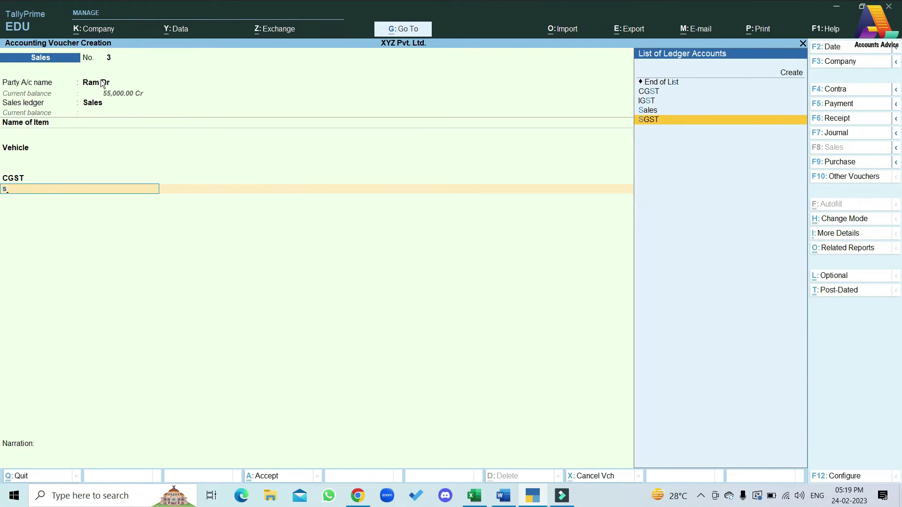
{"action": "key", "text": "Return"}
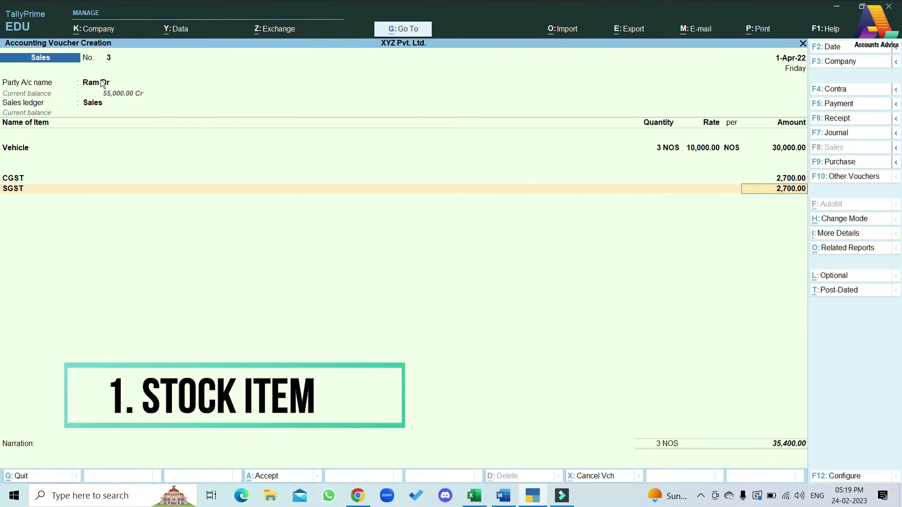
Open the Vehicle stock item for alteration from the voucher and set Set/Alter GST Details to Yes.
{"action": "left_click", "coordinate": [18, 148]}
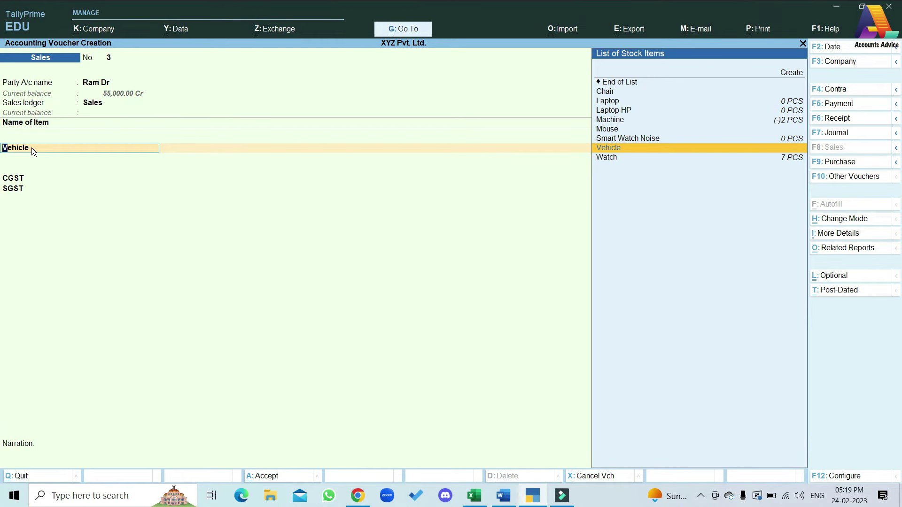
{"action": "key", "text": "ctrl+Return"}
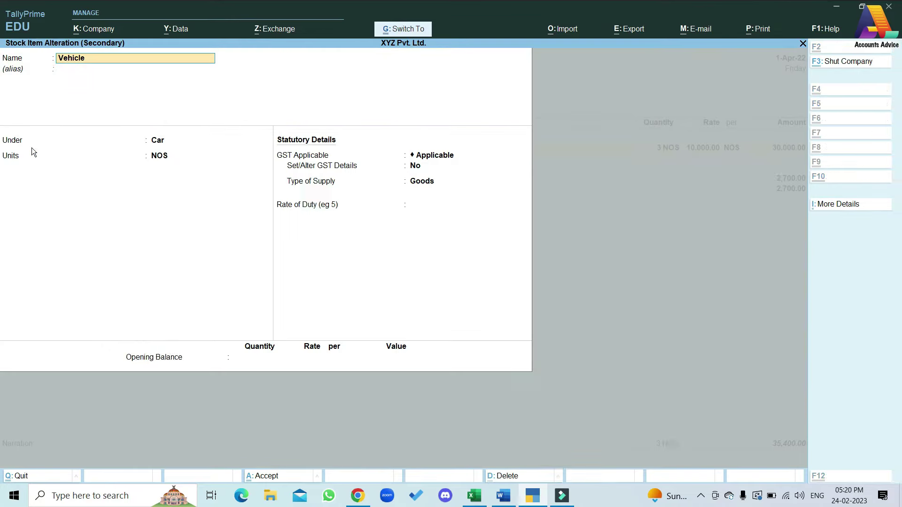
{"action": "key", "text": "Return"}
{"action": "key", "text": "Return"}
{"action": "key", "text": "Return"}
{"action": "key", "text": "Return"}
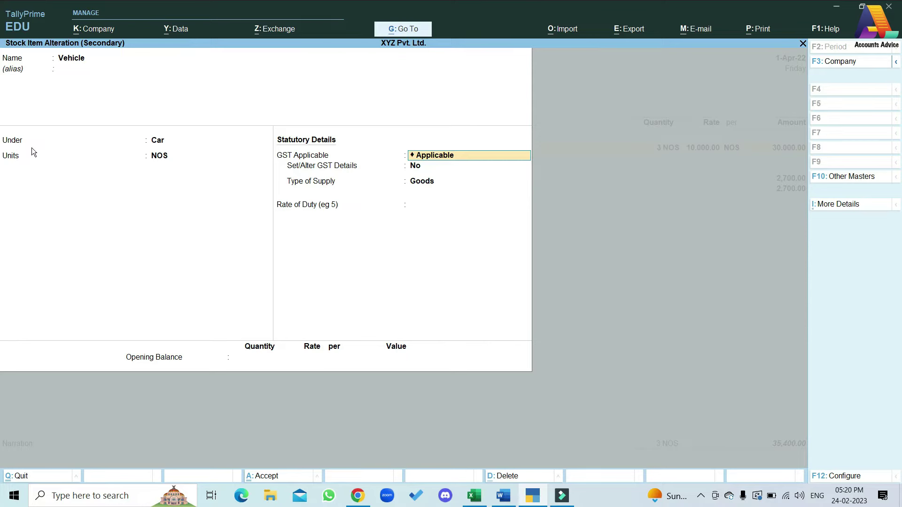
{"action": "key", "text": "Return"}
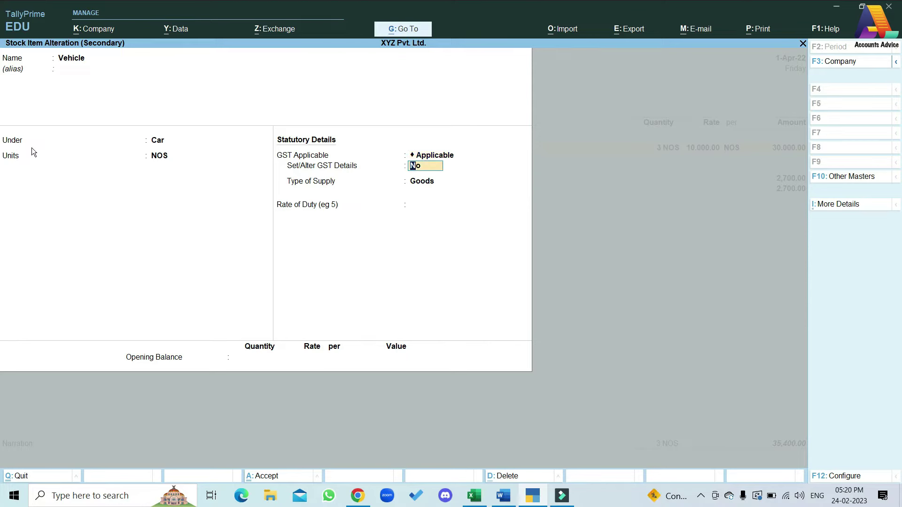
{"action": "type", "text": "y"}
{"action": "key", "text": "Return"}
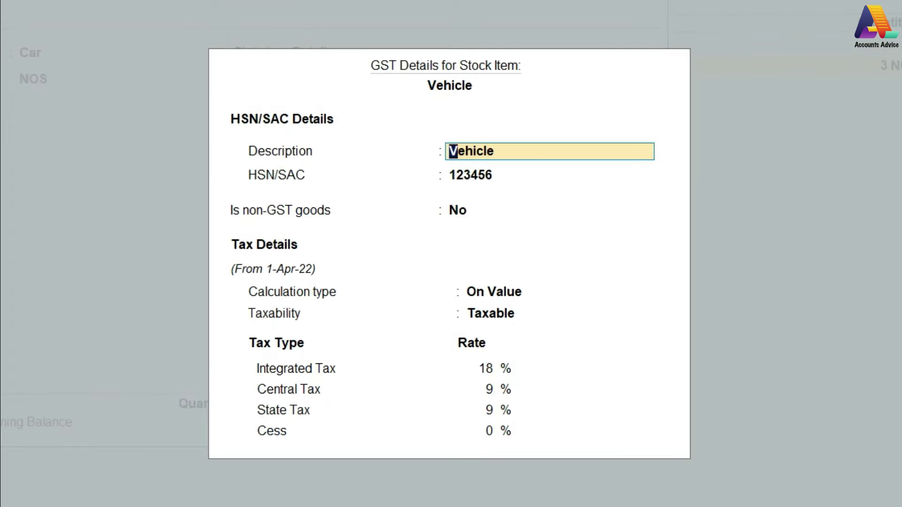
Review the Vehicle item's HSN/SAC, calculation type, taxability and tax rates, and accept the GST details.
{"action": "key", "text": "Return"}
{"action": "key", "text": "Return"}
{"action": "key", "text": "Return"}
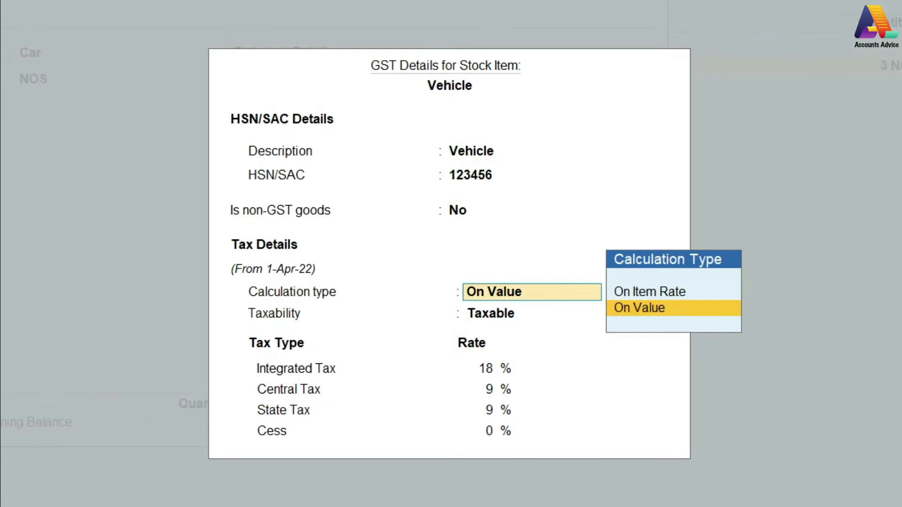
{"action": "key", "text": "Return"}
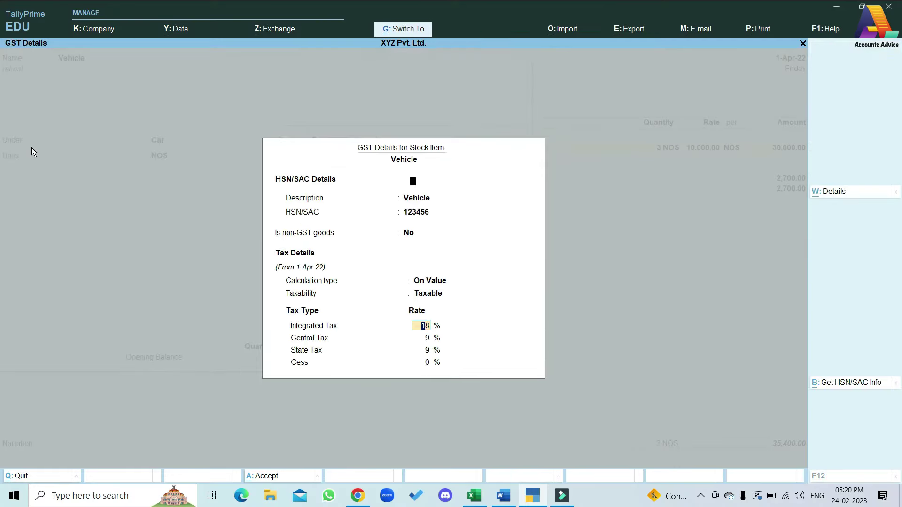
{"action": "key", "text": "ctrl+a"}
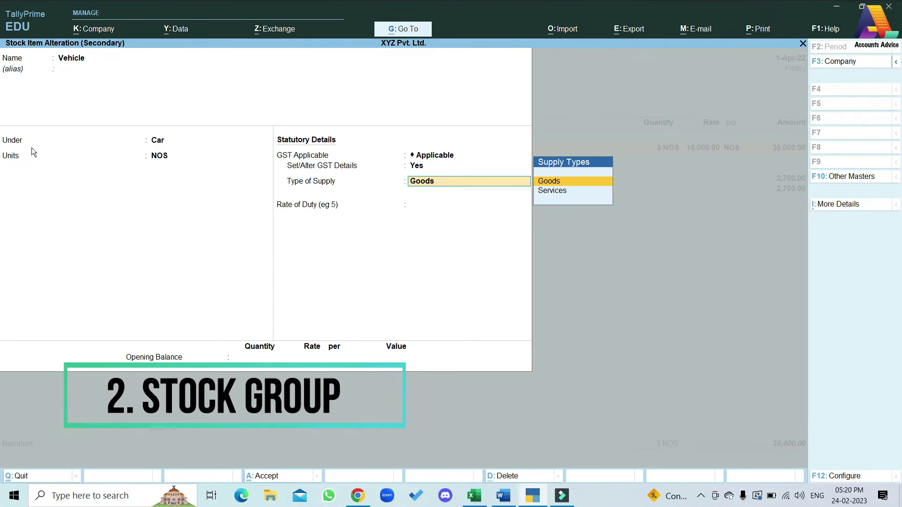
Open the Vehicle item's parent stock group Car for alteration, set Set/Alter GST Details to Yes, and accept the GST details and group.
{"action": "left_click", "coordinate": [157, 143]}
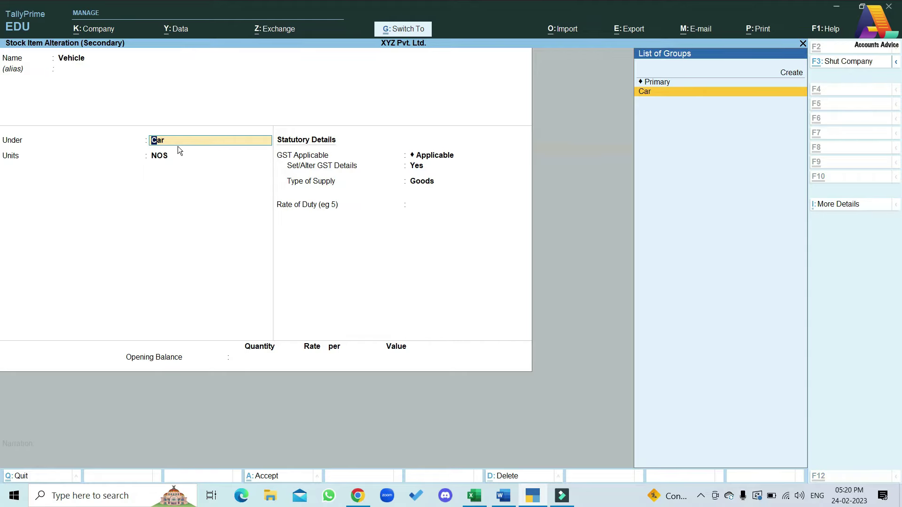
{"action": "key", "text": "ctrl+Return"}
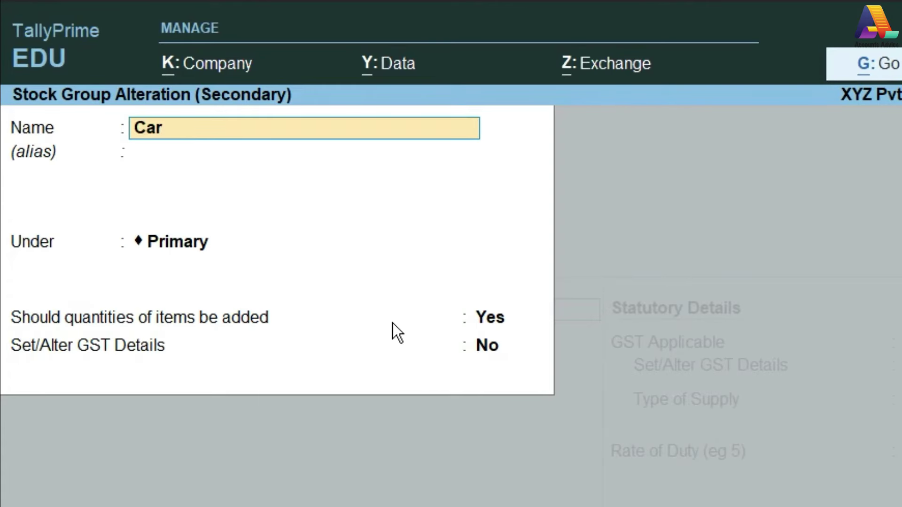
{"action": "key", "text": "Return"}
{"action": "key", "text": "Return"}
{"action": "key", "text": "Return"}
{"action": "key", "text": "Return"}
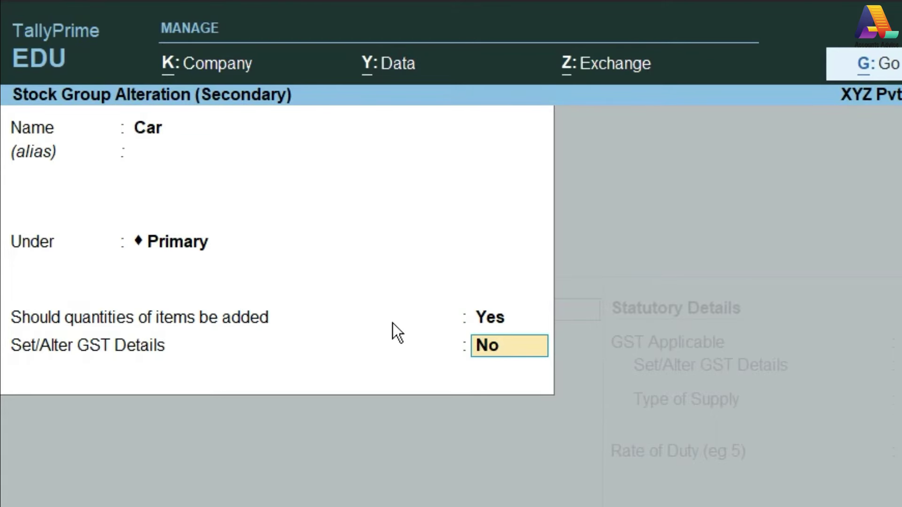
{"action": "type", "text": "y"}
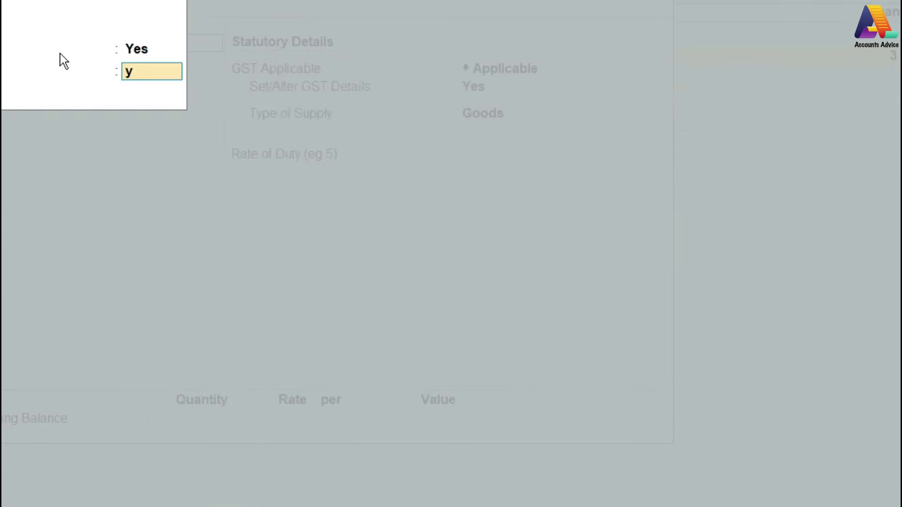
{"action": "key", "text": "Return"}
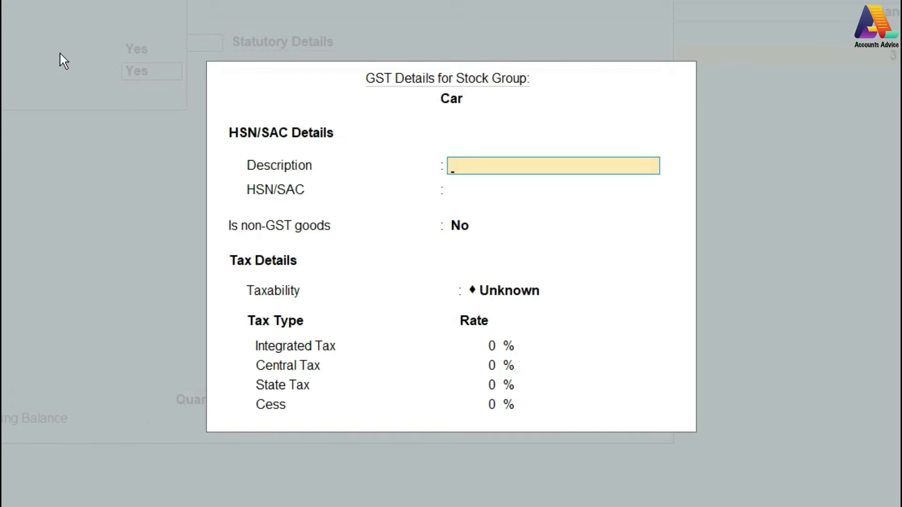
{"action": "key", "text": "ctrl+a"}
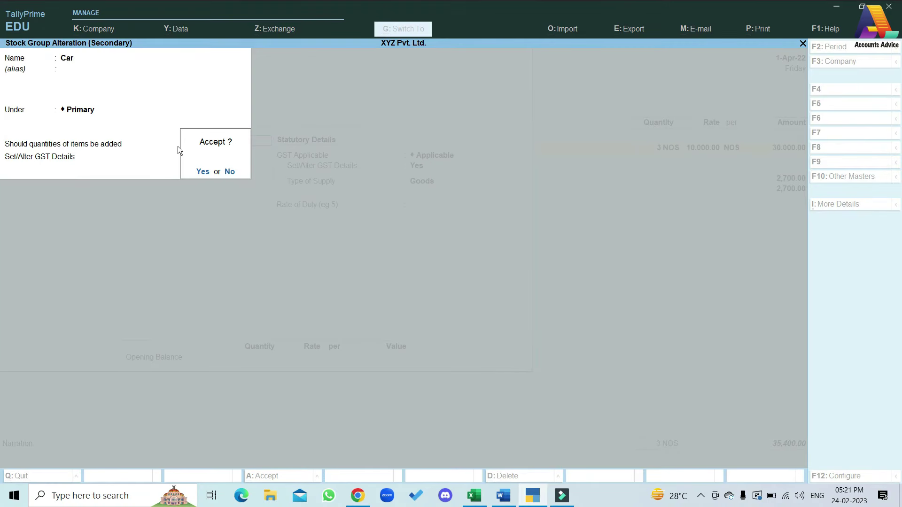
{"action": "key", "text": "Return"}
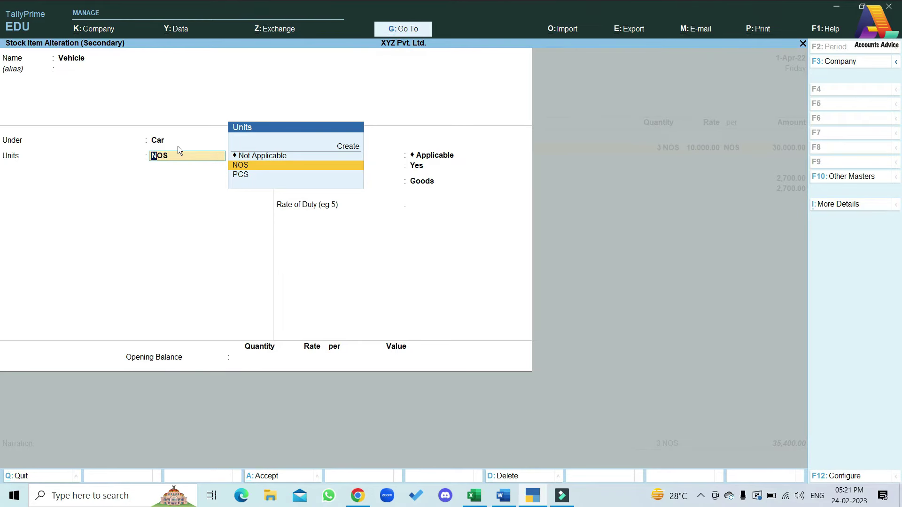
Accept the Vehicle stock item and keep its allocation of 3 NOS at 10,000 with tracking number Not Applicable.
{"action": "key", "text": "ctrl+a"}
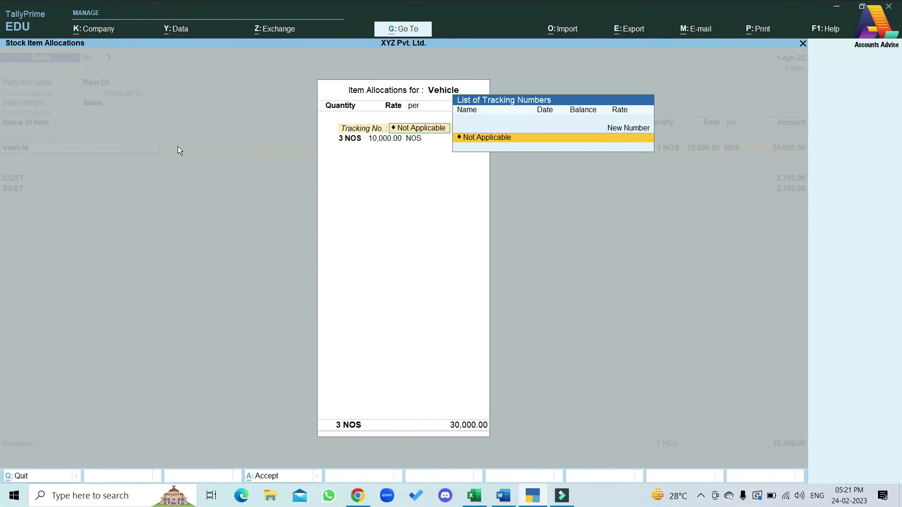
{"action": "key", "text": "Return"}
{"action": "key", "text": "Return"}
{"action": "key", "text": "Return"}
{"action": "key", "text": "Return"}
{"action": "key", "text": "Return"}
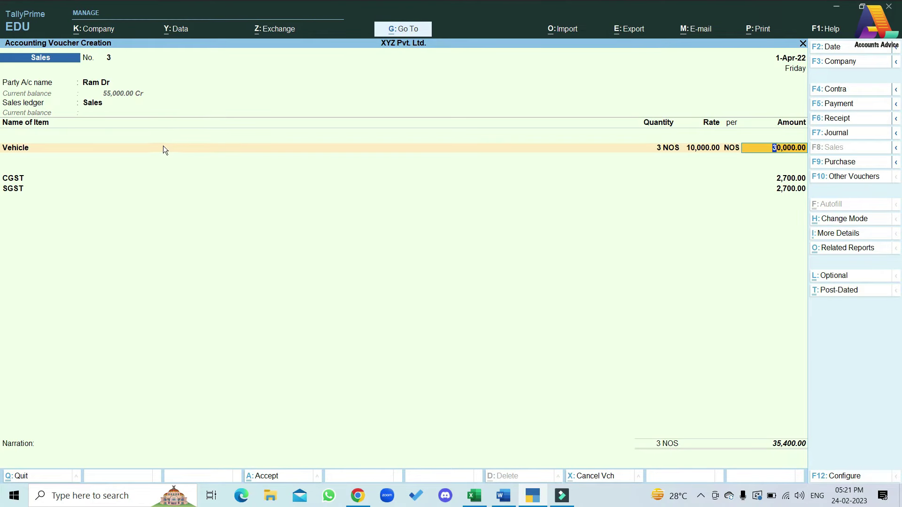
Open the Sales ledger for alteration from the voucher and set Set/Alter GST Details to Yes.
{"action": "left_click", "coordinate": [99, 105]}
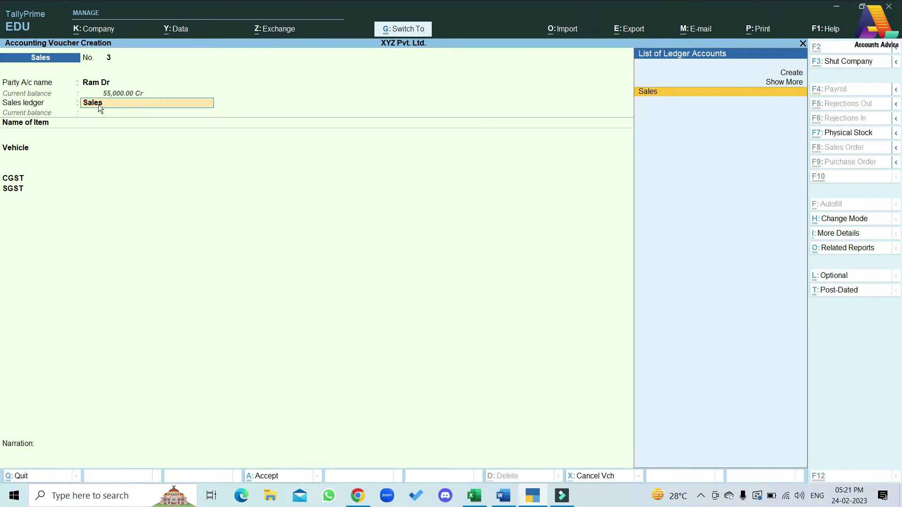
{"action": "key", "text": "ctrl+Return"}
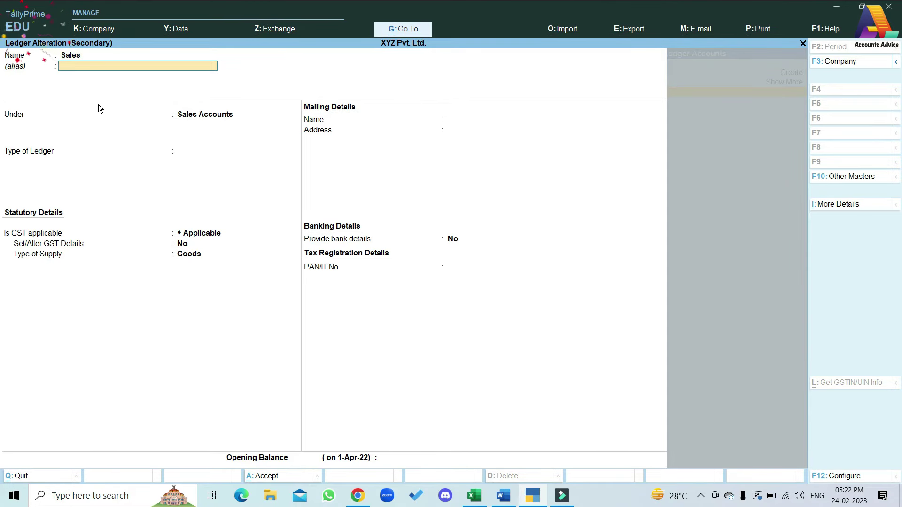
{"action": "key", "text": "Return"}
{"action": "key", "text": "Return"}
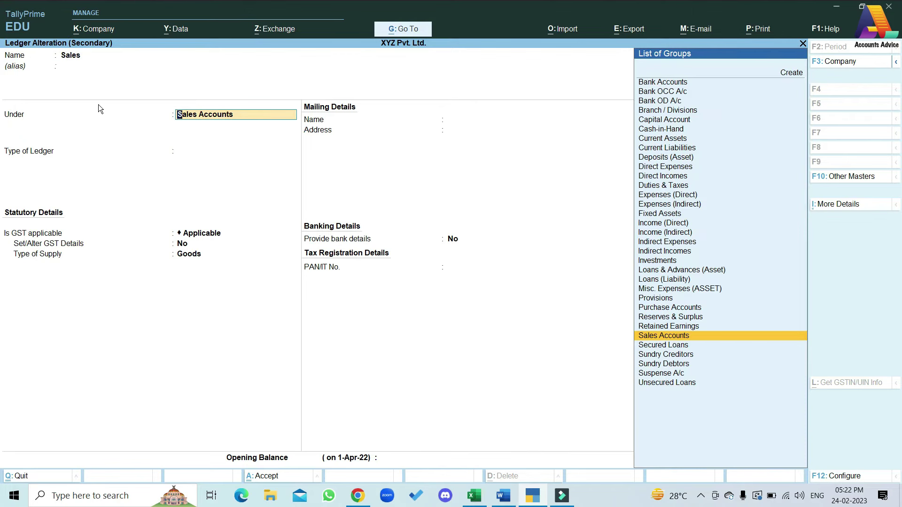
{"action": "key", "text": "Return"}
{"action": "key", "text": "Return"}
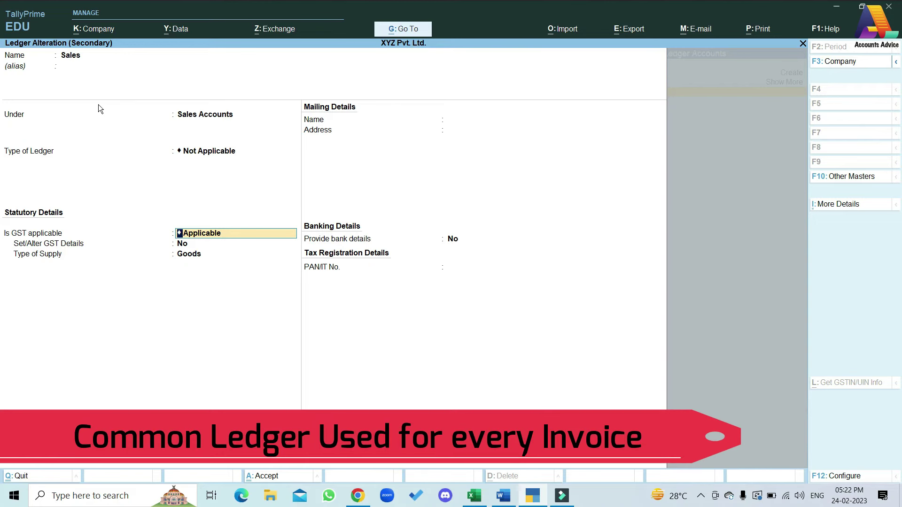
{"action": "key", "text": "Return"}
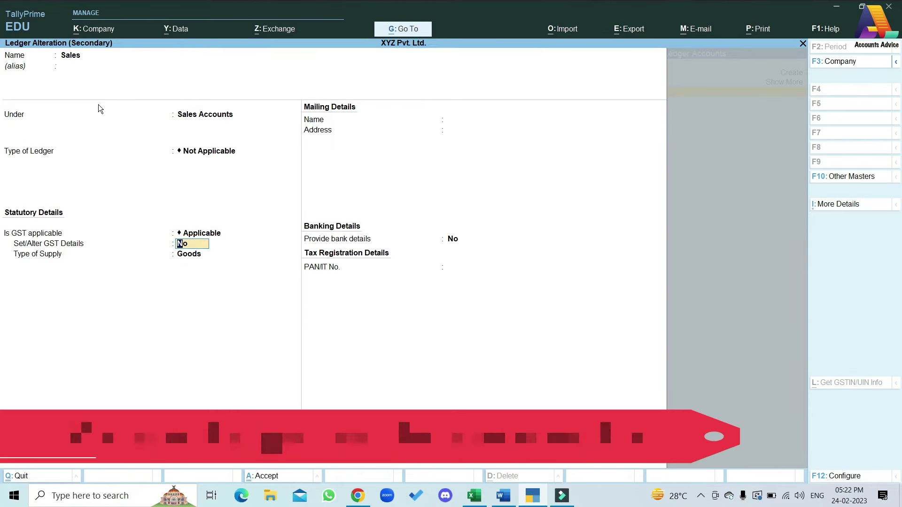
{"action": "key", "text": "y"}
{"action": "key", "text": "Return"}
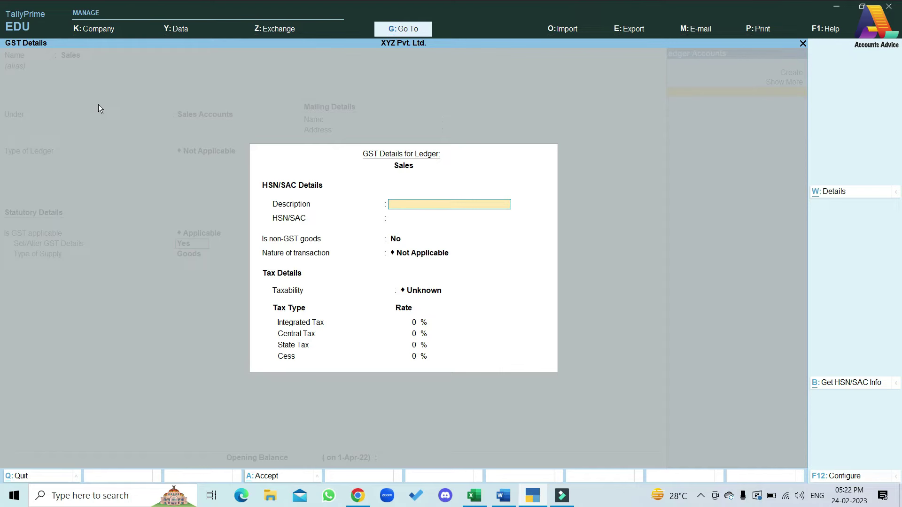
Choose Sales Taxable as the nature of transaction in the Sales ledger's GST details, and accept the details and the ledger.
{"action": "key", "text": "Return"}
{"action": "key", "text": "Return"}
{"action": "key", "text": "Return"}
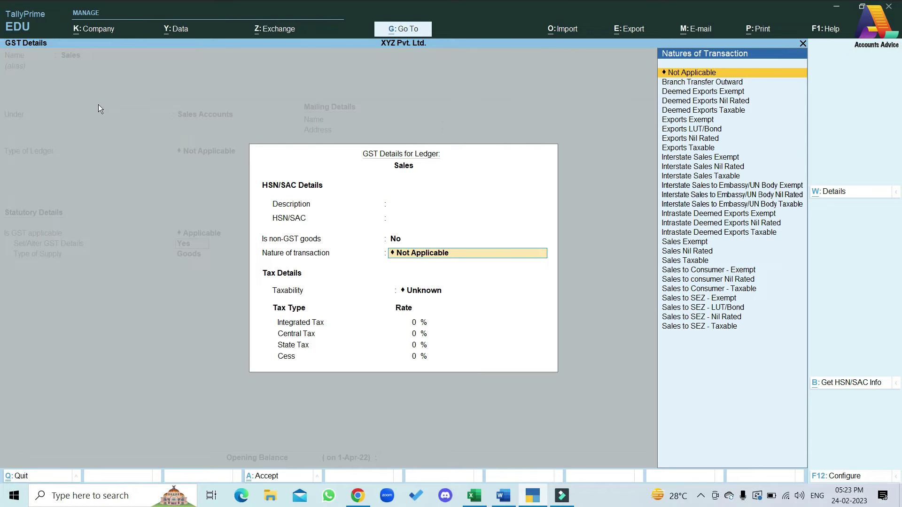
{"action": "key", "text": "Down"}
{"action": "key", "text": "Down"}
{"action": "key", "text": "Down"}
{"action": "key", "text": "Down"}
{"action": "key", "text": "Down"}
{"action": "key", "text": "Down"}
{"action": "key", "text": "Down"}
{"action": "key", "text": "Down"}
{"action": "key", "text": "Down"}
{"action": "key", "text": "Down"}
{"action": "key", "text": "Down"}
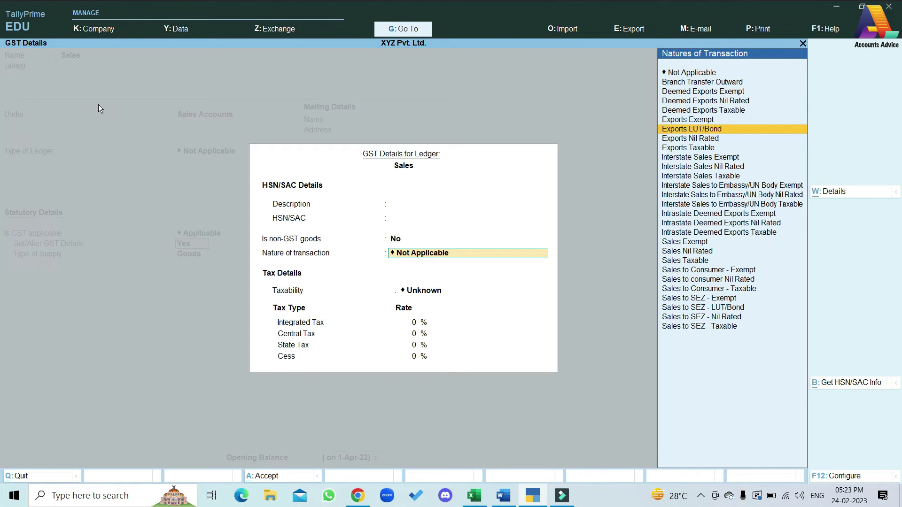
{"action": "key", "text": "Down"}
{"action": "key", "text": "Down"}
{"action": "key", "text": "Down"}
{"action": "key", "text": "Down"}
{"action": "key", "text": "Down"}
{"action": "key", "text": "Down"}
{"action": "key", "text": "Down"}
{"action": "key", "text": "Down"}
{"action": "key", "text": "Down"}
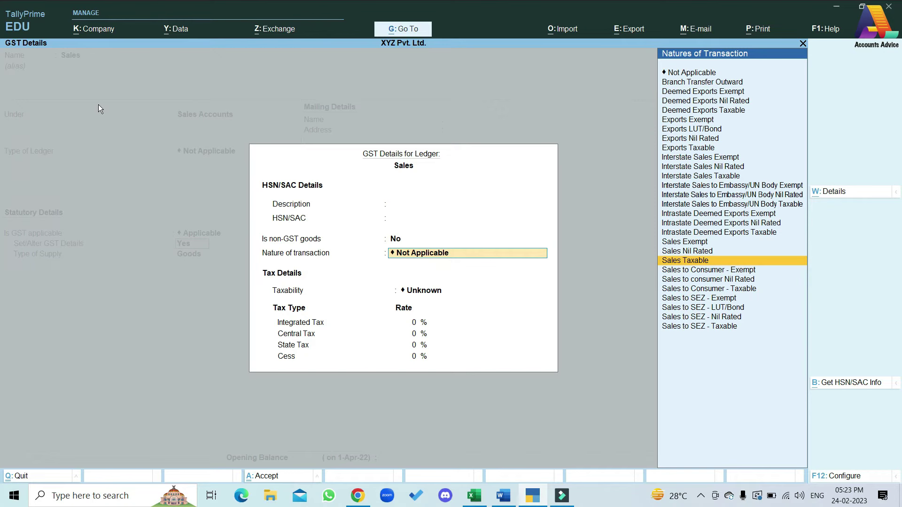
{"action": "key", "text": "Return"}
{"action": "key", "text": "ctrl+a"}
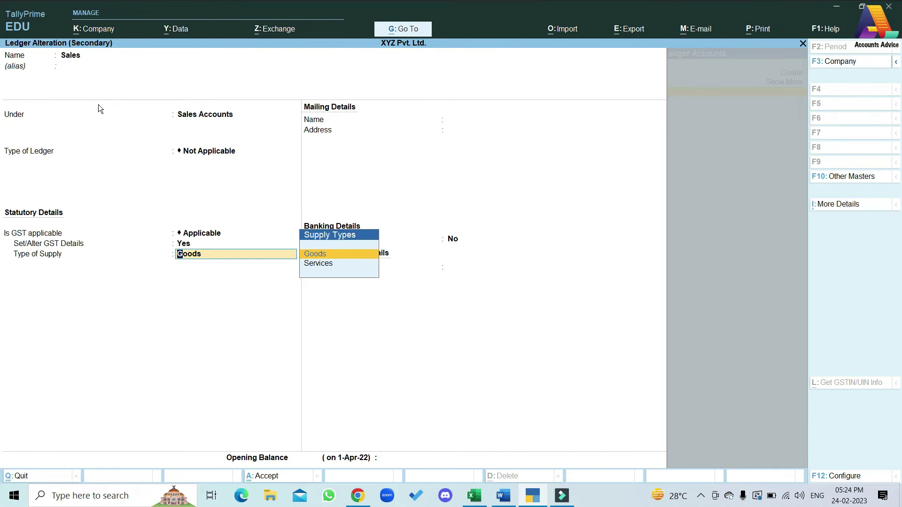
{"action": "key", "text": "Return"}
{"action": "key", "text": "ctrl+a"}
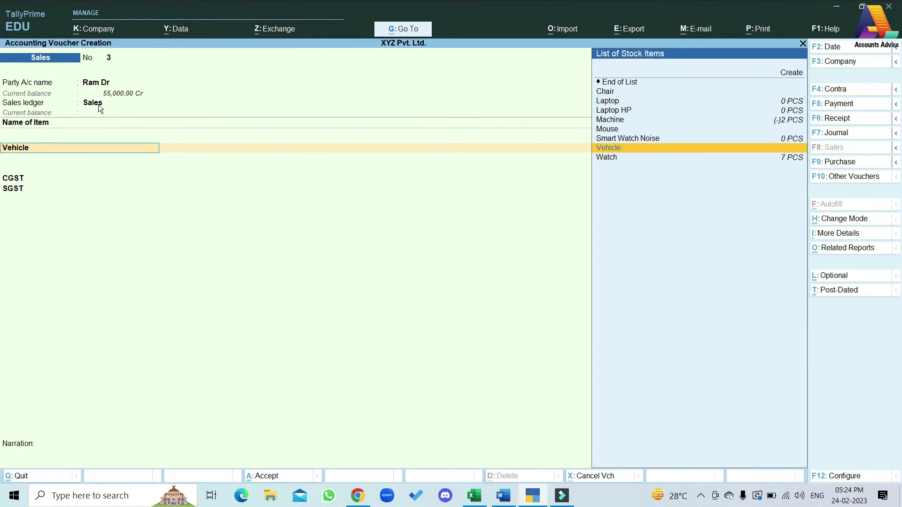
Reopen the Sales ledger for alteration and open its parent group Sales Accounts for alteration.
{"action": "left_click", "coordinate": [95, 103]}
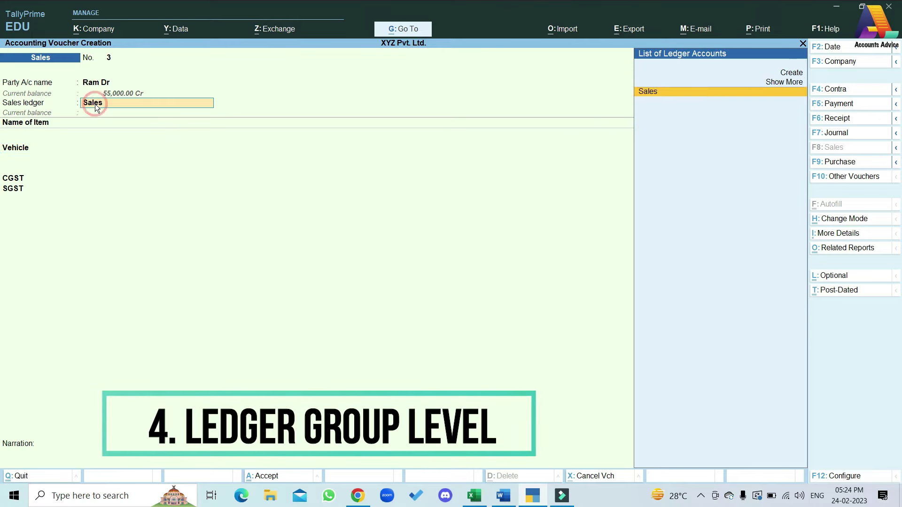
{"action": "key", "text": "ctrl"}
{"action": "key", "text": "ctrl+Return"}
{"action": "key", "text": "Return"}
{"action": "key", "text": "Return"}
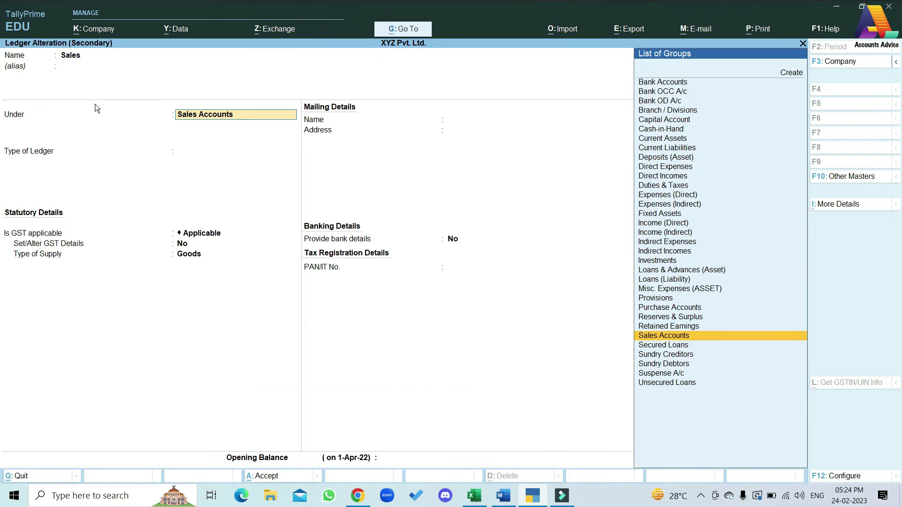
{"action": "key", "text": "ctrl+Return"}
{"action": "key", "text": "Return"}
{"action": "key", "text": "Return"}
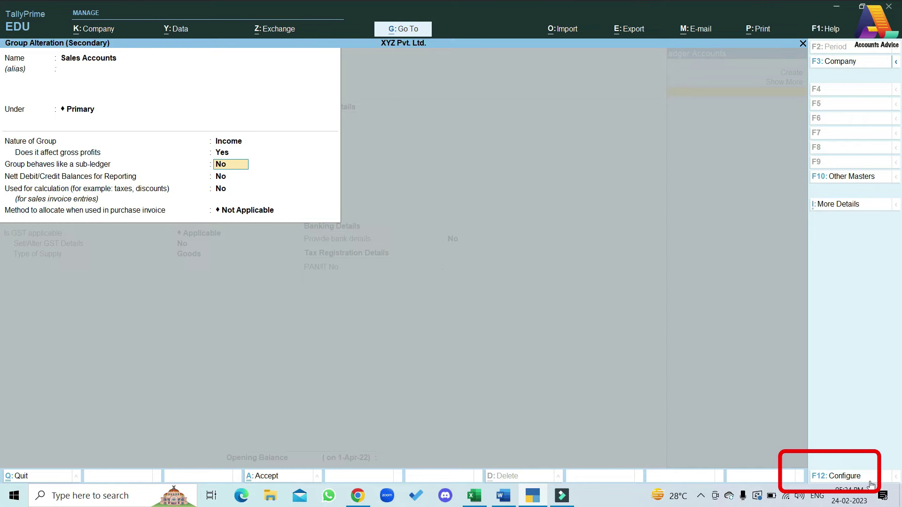
Configure the group alteration form to provide GST details by setting Provide GST Details to Yes.
{"action": "left_click", "coordinate": [845, 477]}
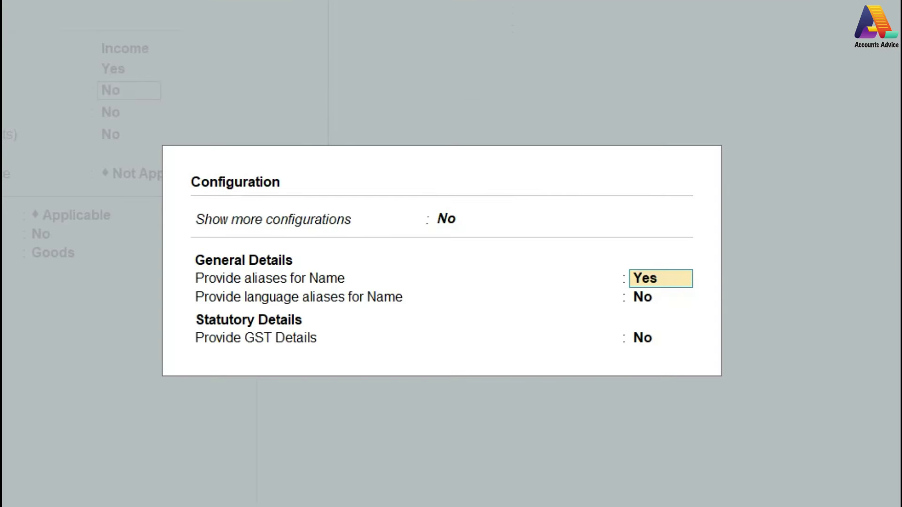
{"action": "key", "text": "Return"}
{"action": "key", "text": "Return"}
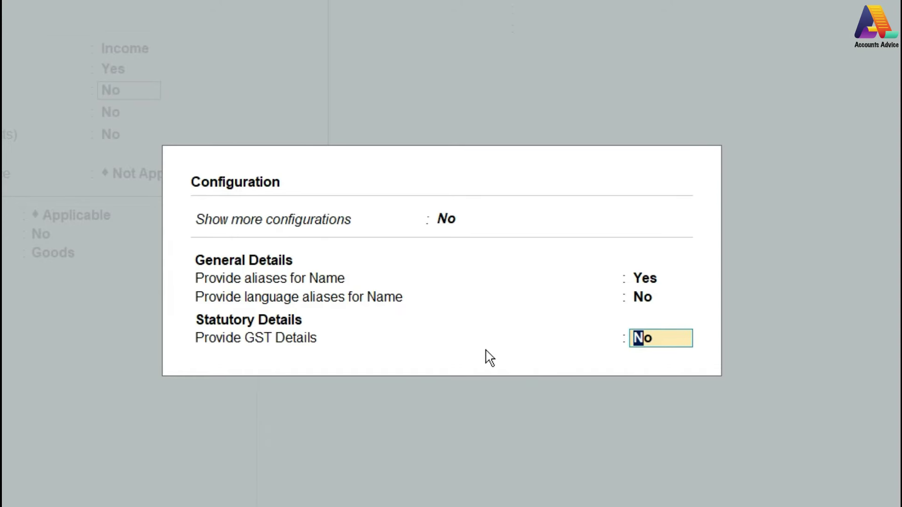
{"action": "type", "text": "y"}
{"action": "key", "text": "Return"}
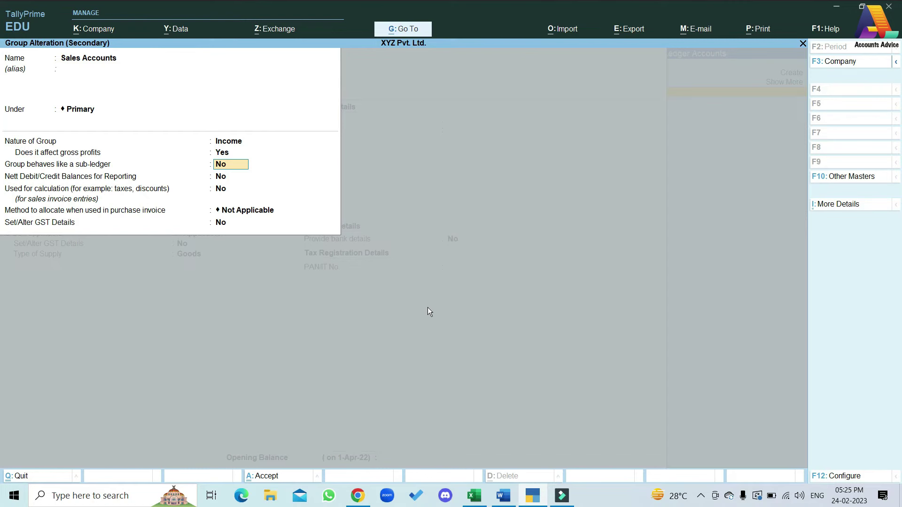
Set Set/Alter GST Details to Yes for the Sales Accounts group, examine its GST details, and quit without saving.
{"action": "key", "text": "Return"}
{"action": "key", "text": "Return"}
{"action": "key", "text": "Return"}
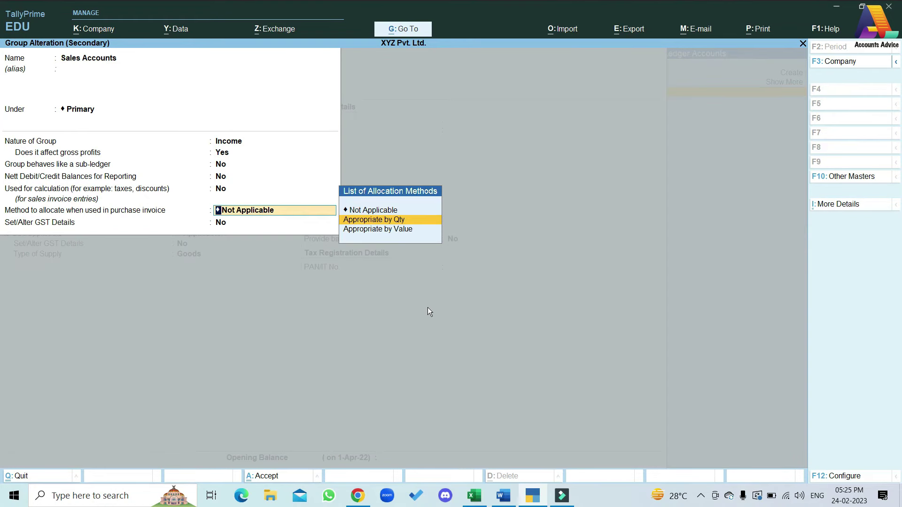
{"action": "key", "text": "Return"}
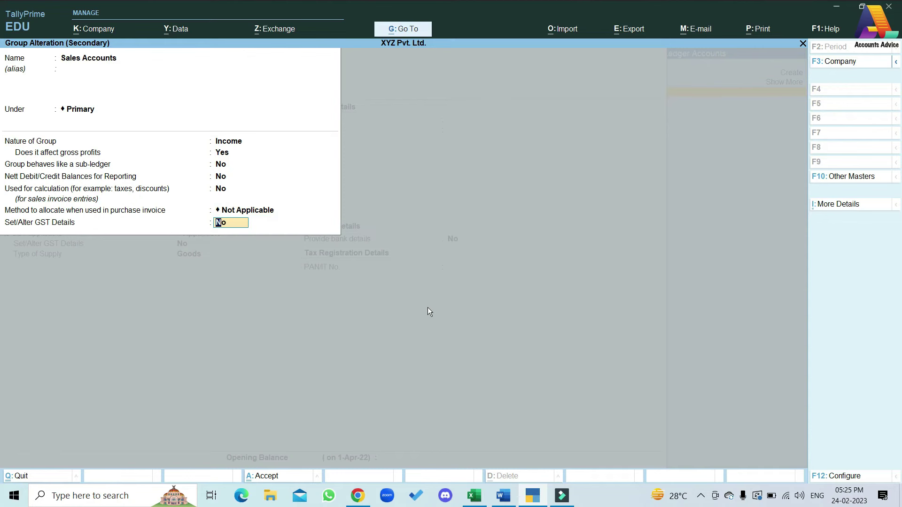
{"action": "type", "text": "y"}
{"action": "key", "text": "Return"}
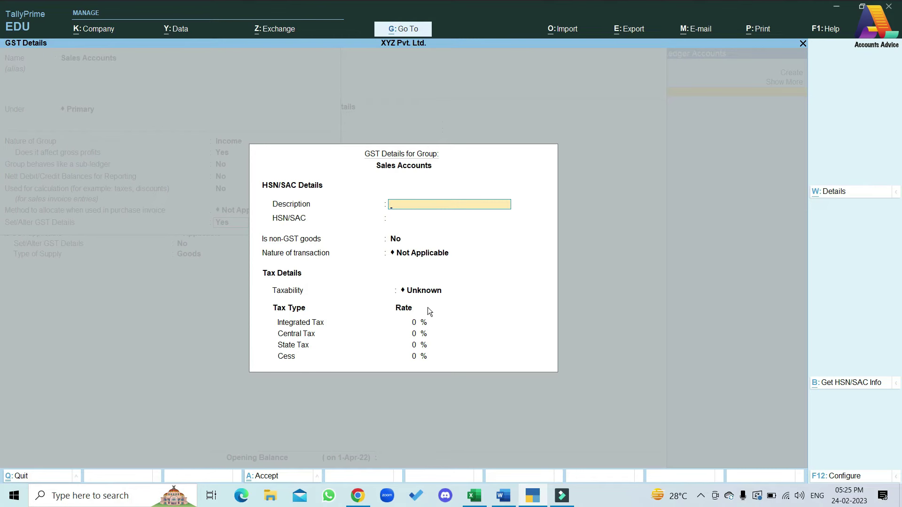
{"action": "key", "text": "Escape"}
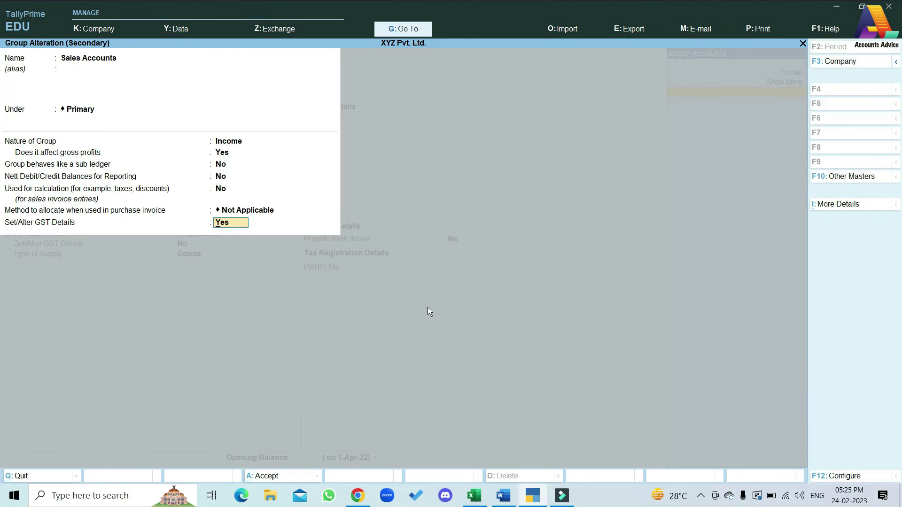
{"action": "key", "text": "Escape"}
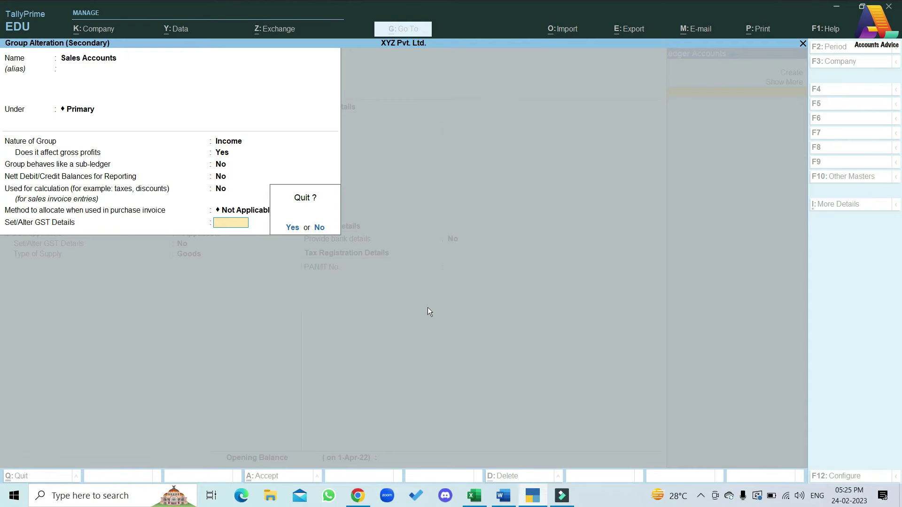
{"action": "key", "text": "y"}
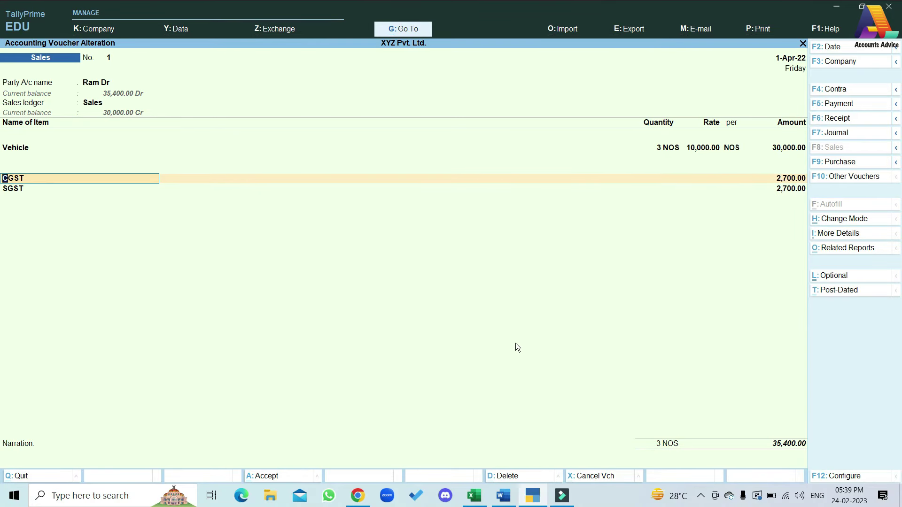
Open the CGST ledger from the voucher, examine its group, duty type and tax type, and accept it.
{"action": "key", "text": "ctrl+Return"}
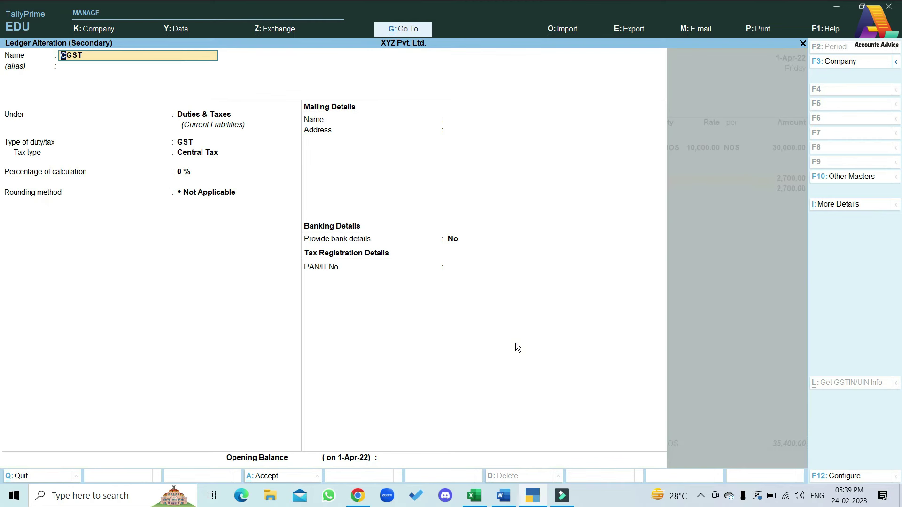
{"action": "key", "text": "Return"}
{"action": "key", "text": "Return"}
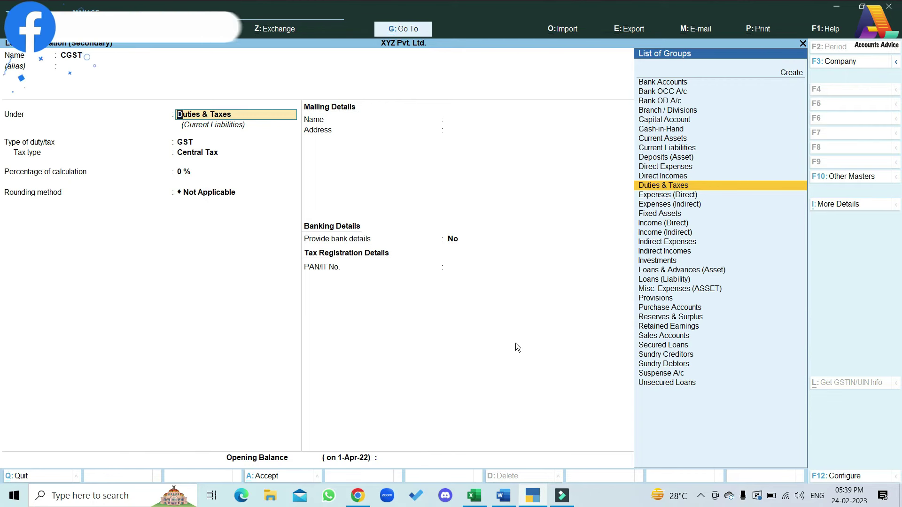
{"action": "key", "text": "Return"}
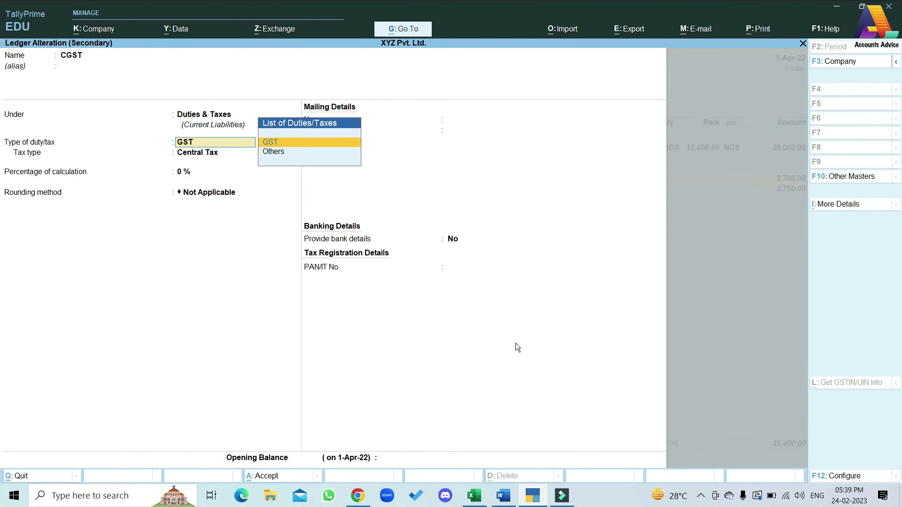
{"action": "key", "text": "Return"}
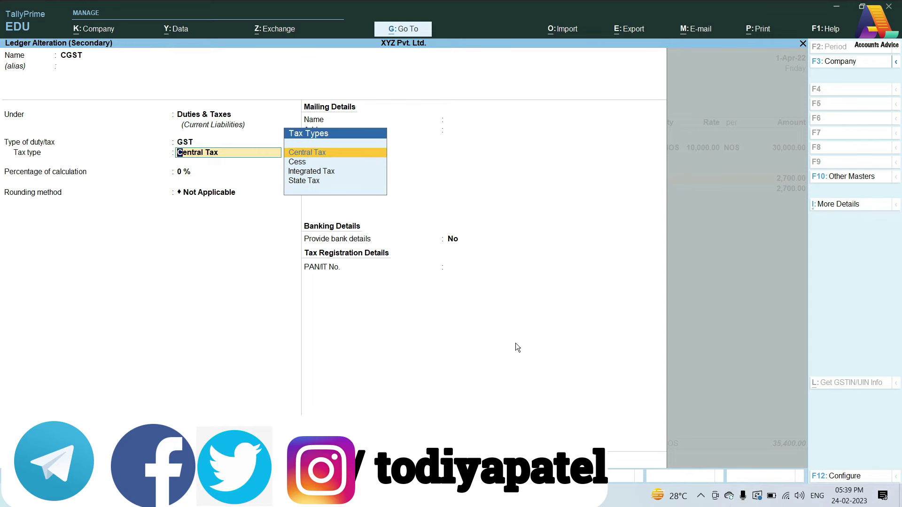
{"action": "key", "text": "BackSpace"}
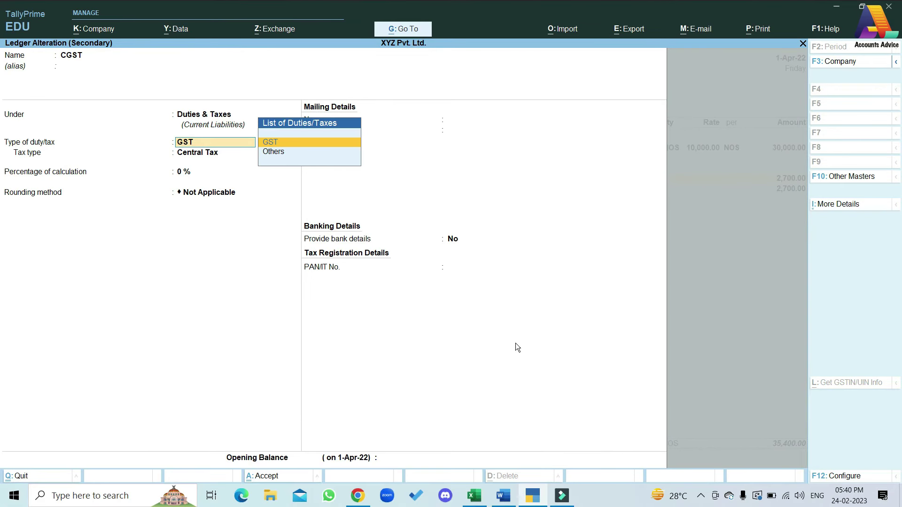
{"action": "key", "text": "ctrl+a"}
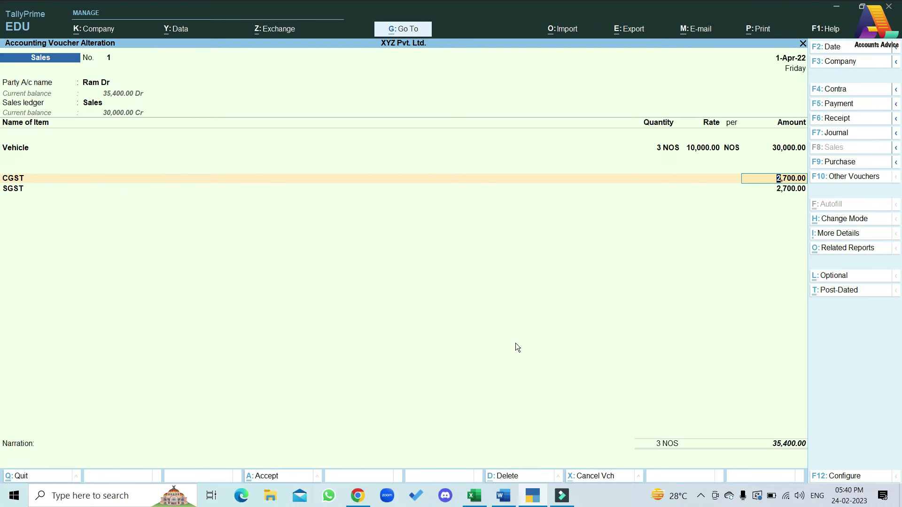
Open the SGST ledger from the voucher, examine its duty type and tax type, and accept it.
{"action": "key", "text": "Return"}
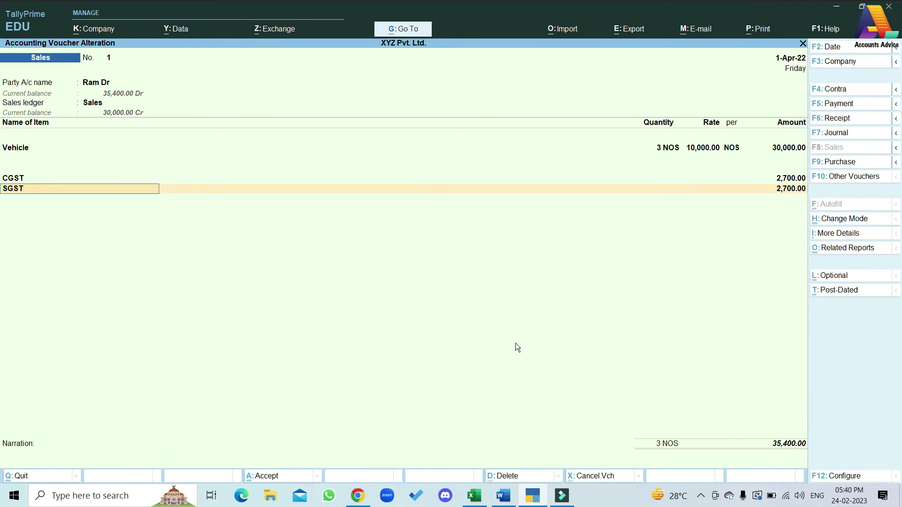
{"action": "key", "text": "ctrl+Return"}
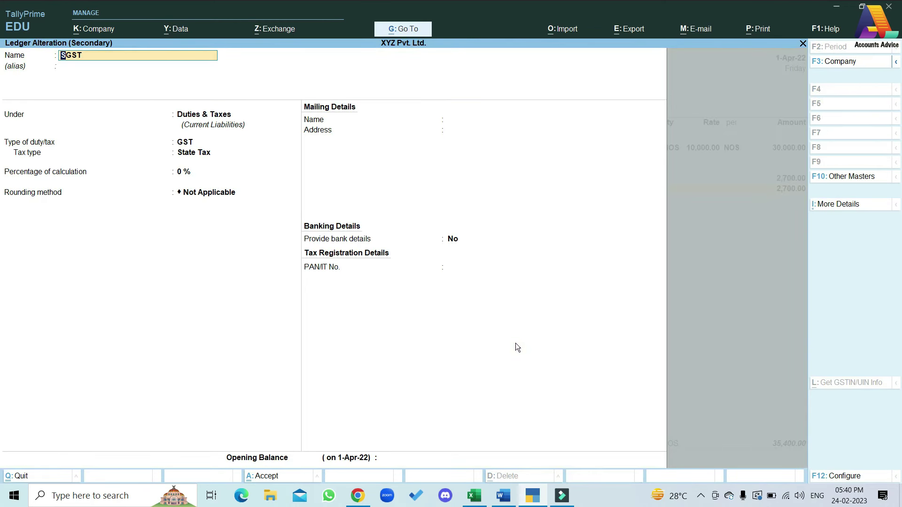
{"action": "key", "text": "Return"}
{"action": "key", "text": "Return"}
{"action": "key", "text": "Return"}
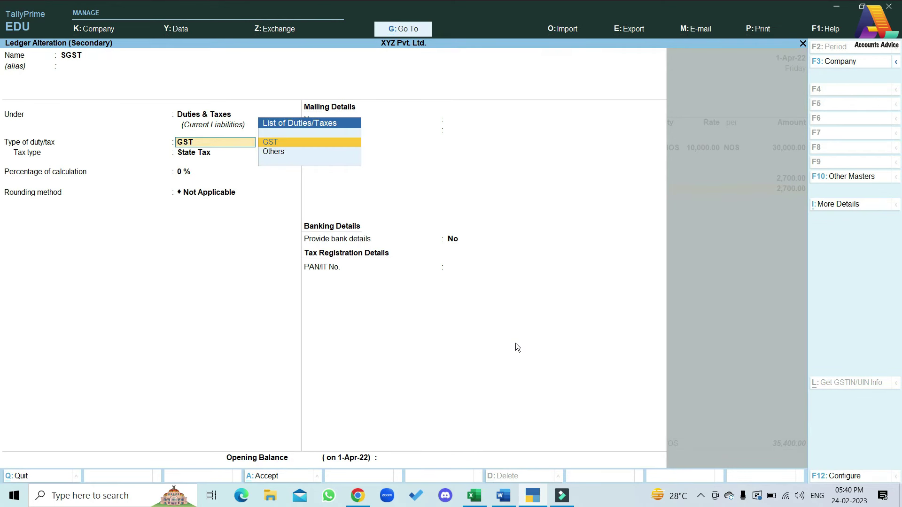
{"action": "key", "text": "Return"}
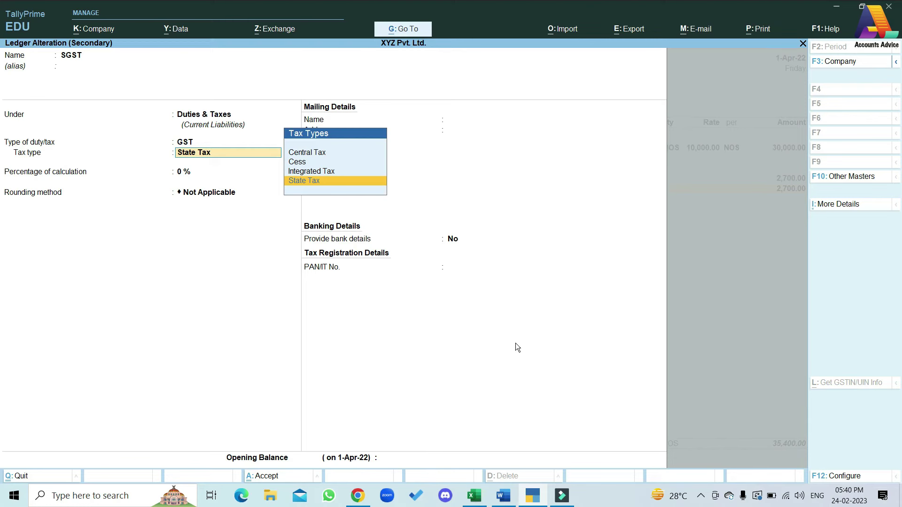
{"action": "key", "text": "ctrl+a"}
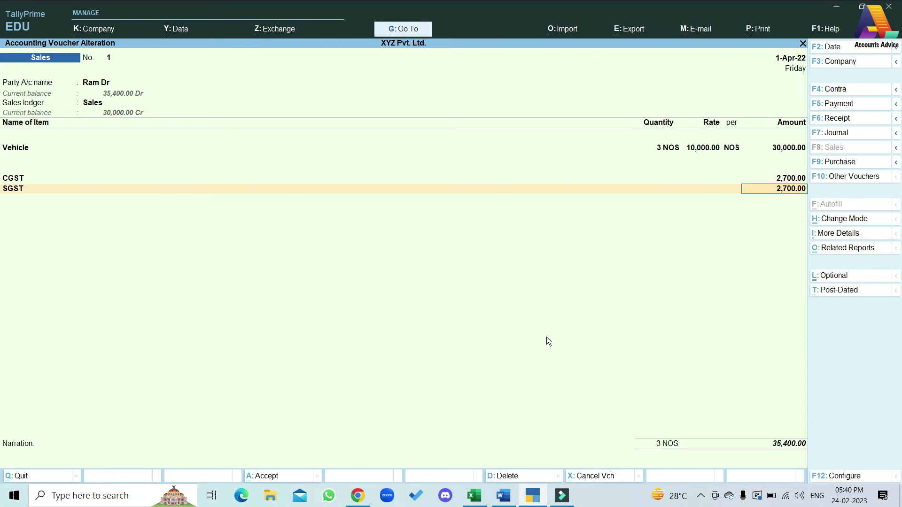
View the GST - Tax Analysis of the sales voucher in detail, and accept the voucher to return to the Gateway of Tally.
{"action": "left_click", "coordinate": [826, 250]}
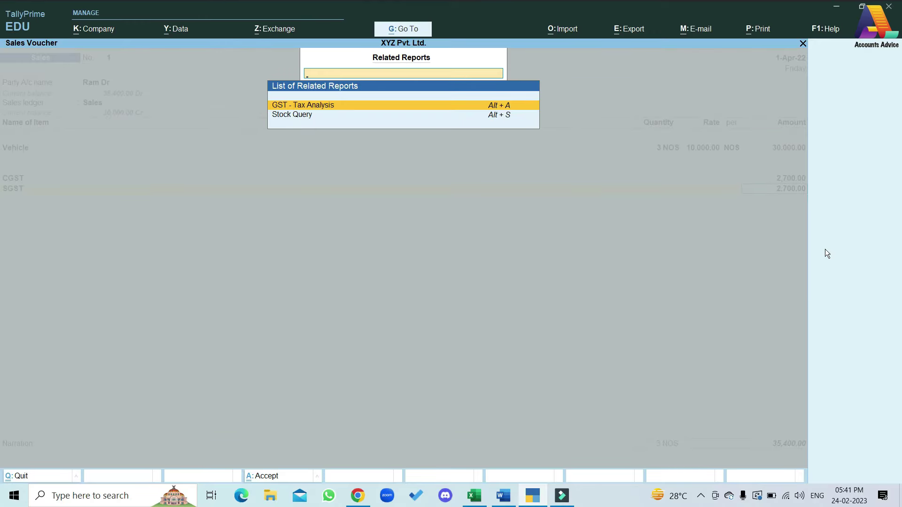
{"action": "key", "text": "Return"}
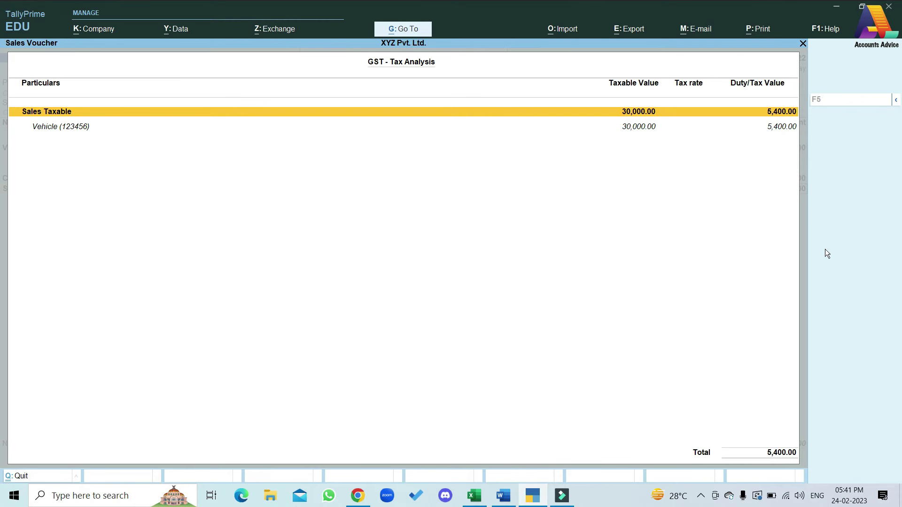
{"action": "key", "text": "alt+F5"}
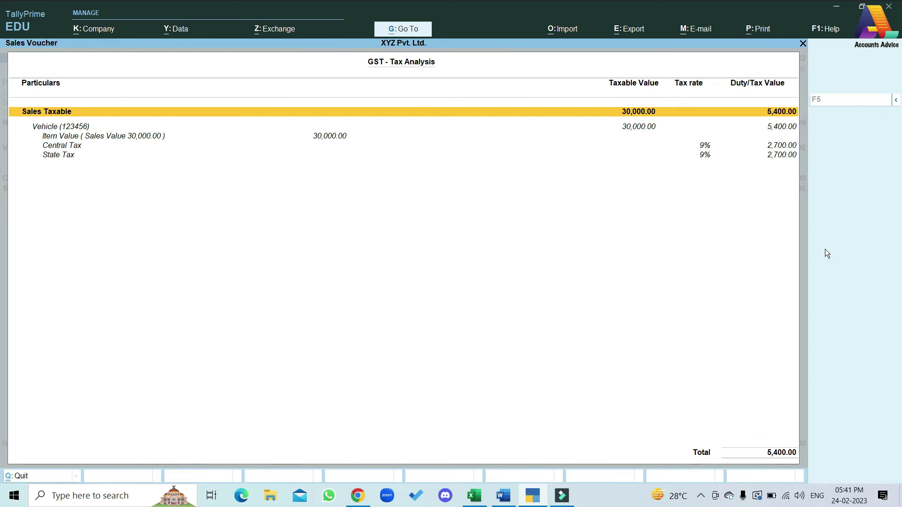
{"action": "key", "text": "Escape"}
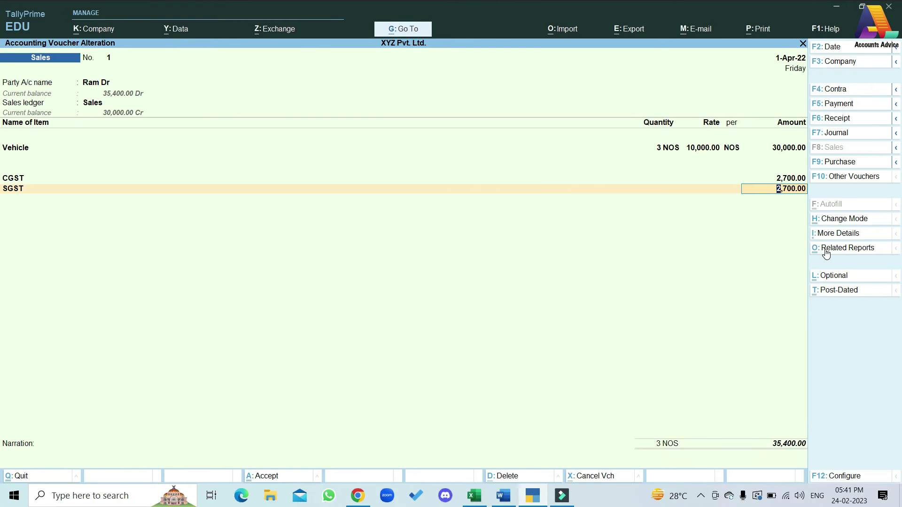
{"action": "key", "text": "ctrl+a"}
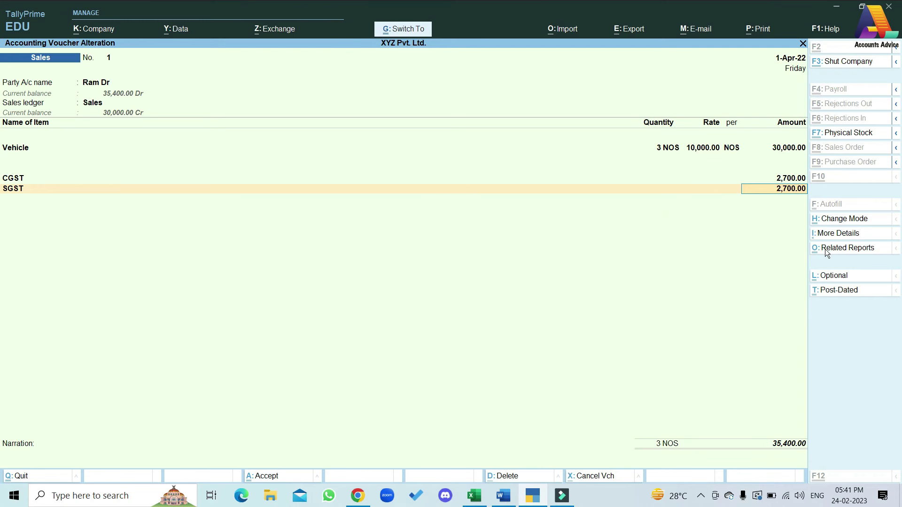
{"action": "key", "text": "Escape"}
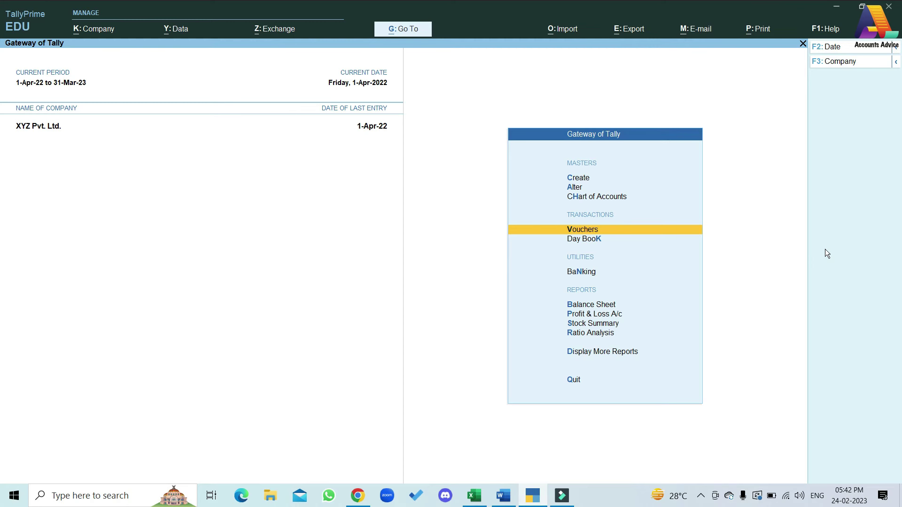
Open the company features and, keeping Enable Goods and Services Tax (GST) at Yes, open the company's GST details.
{"action": "key", "text": "alt+k"}
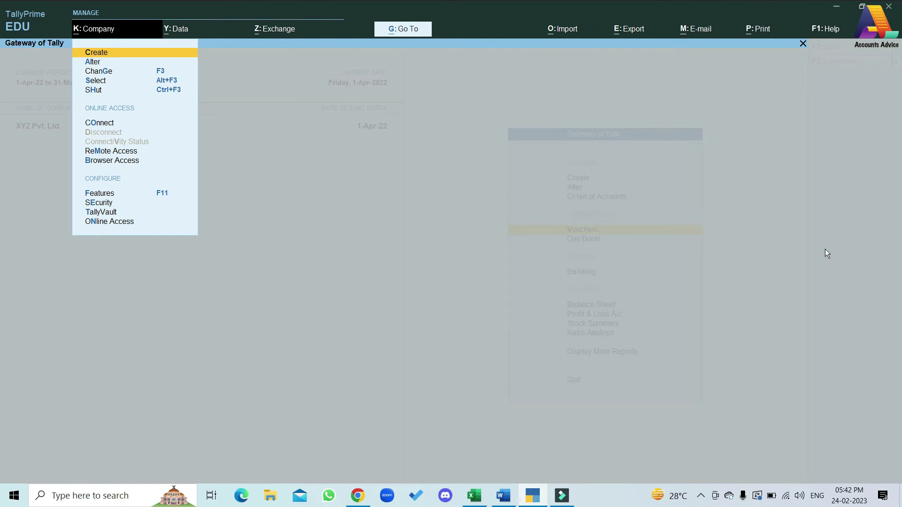
{"action": "key", "text": "F11"}
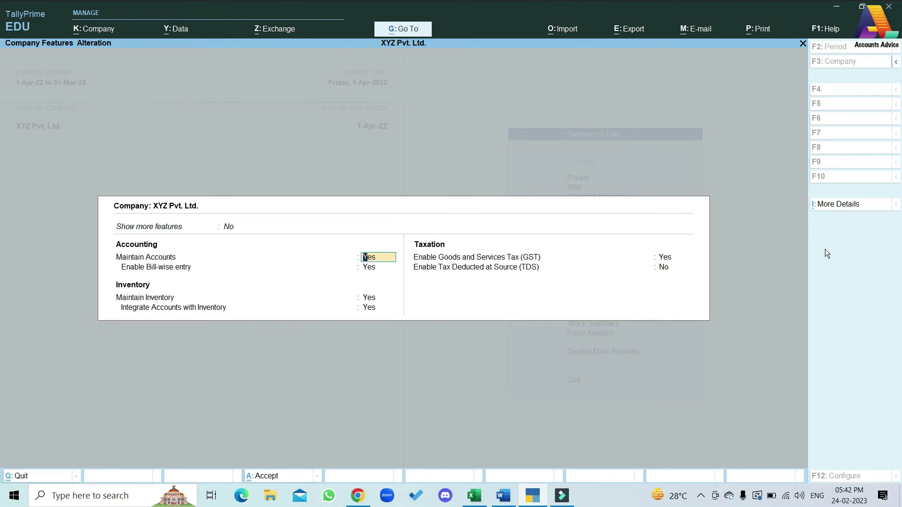
{"action": "key", "text": "Return"}
{"action": "key", "text": "Return"}
{"action": "key", "text": "Return"}
{"action": "key", "text": "Return"}
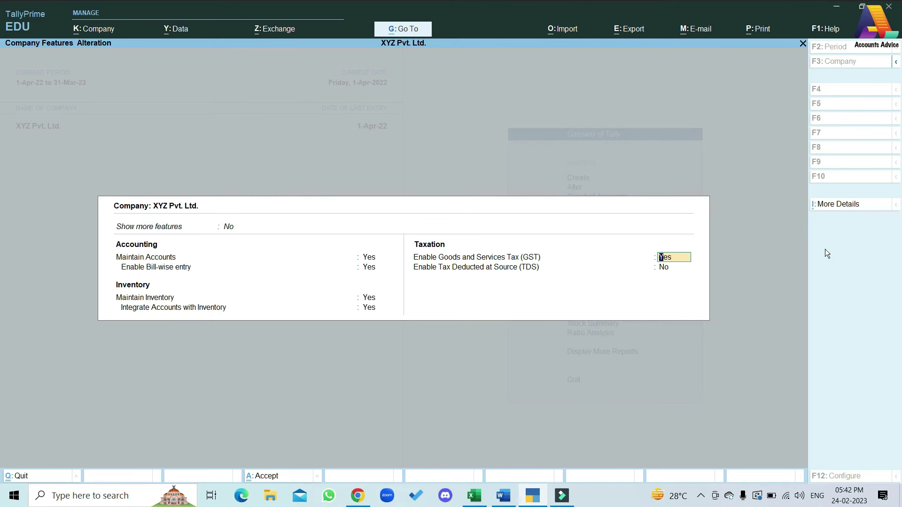
{"action": "key", "text": "Return"}
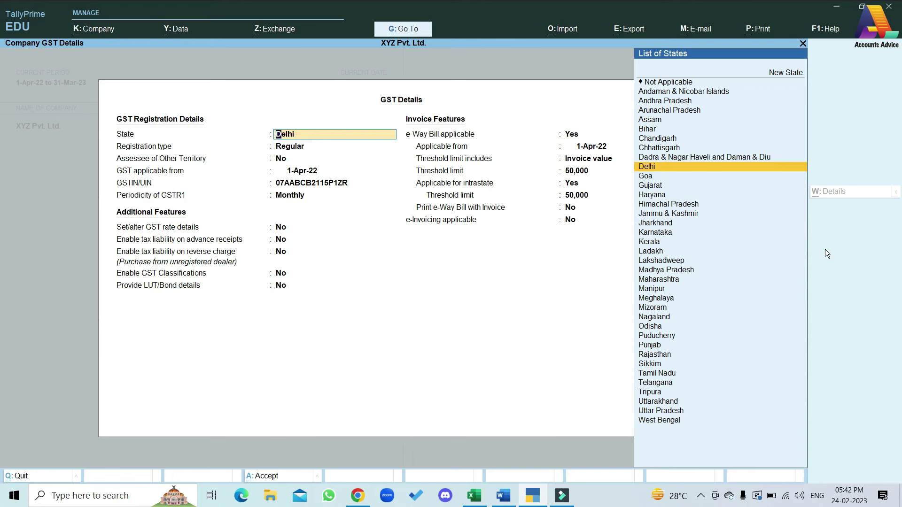
Set Set/alter GST rate details to Yes for the company, examine the company-level GST rate form, and accept the company GST details.
{"action": "key", "text": "Return"}
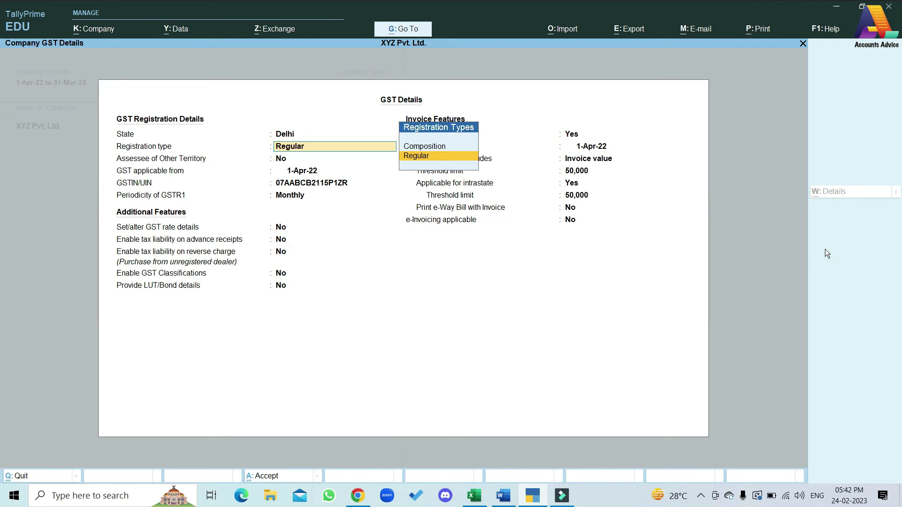
{"action": "key", "text": "Return"}
{"action": "key", "text": "Return"}
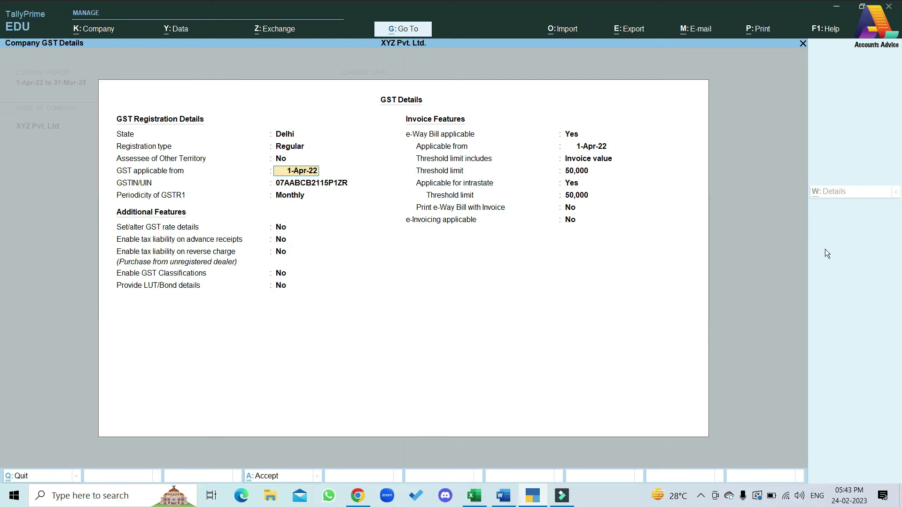
{"action": "key", "text": "Return"}
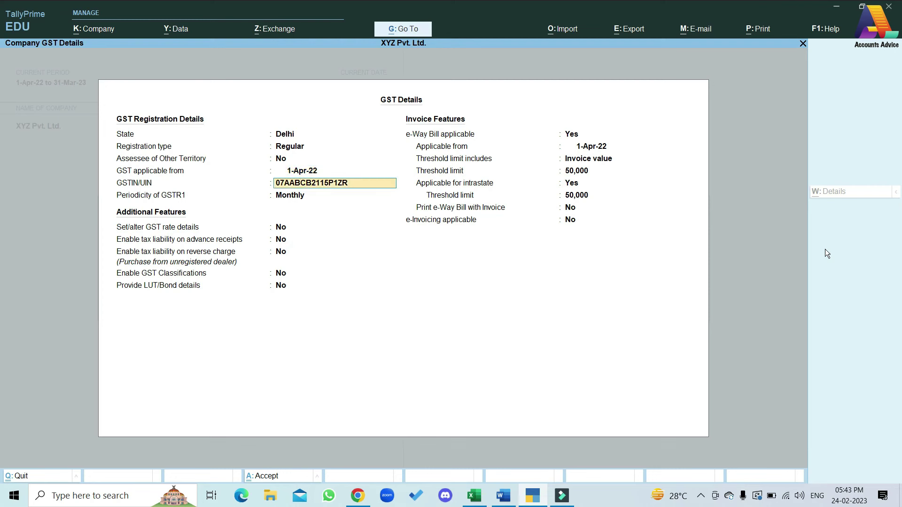
{"action": "key", "text": "Return"}
{"action": "key", "text": "Return"}
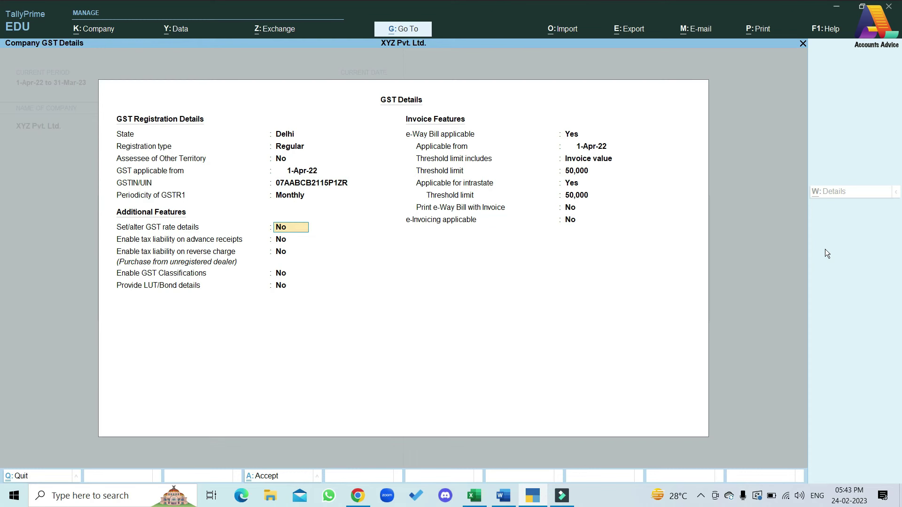
{"action": "key", "text": "y"}
{"action": "key", "text": "Return"}
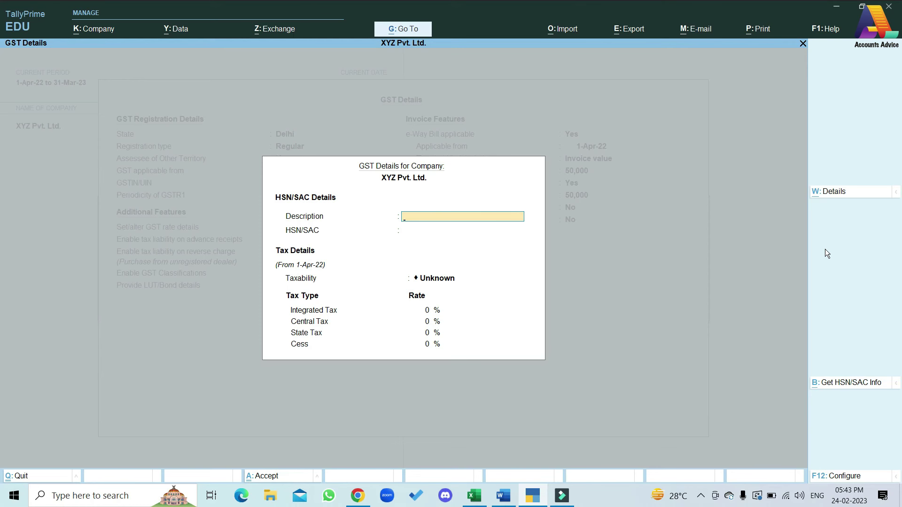
{"action": "key", "text": "Escape"}
{"action": "key", "text": "y"}
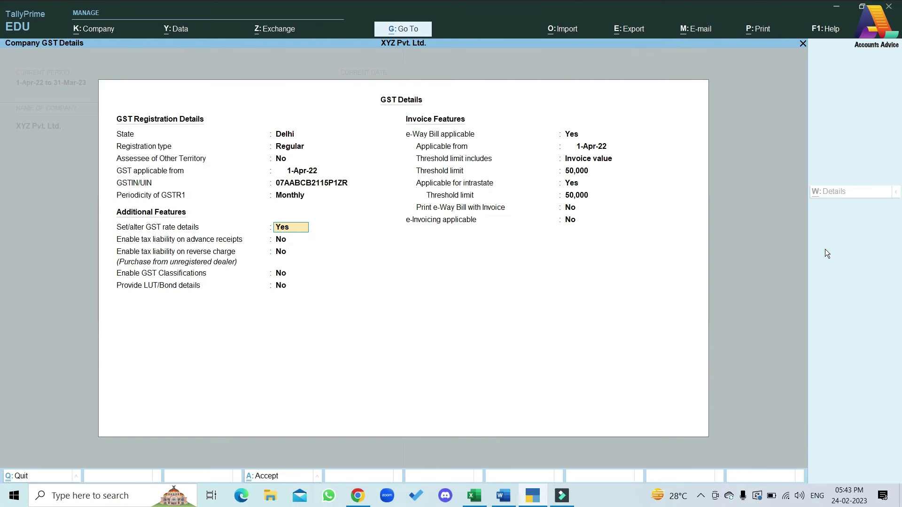
{"action": "key", "text": "ctrl+a"}
{"action": "key", "text": "ctrl+a"}
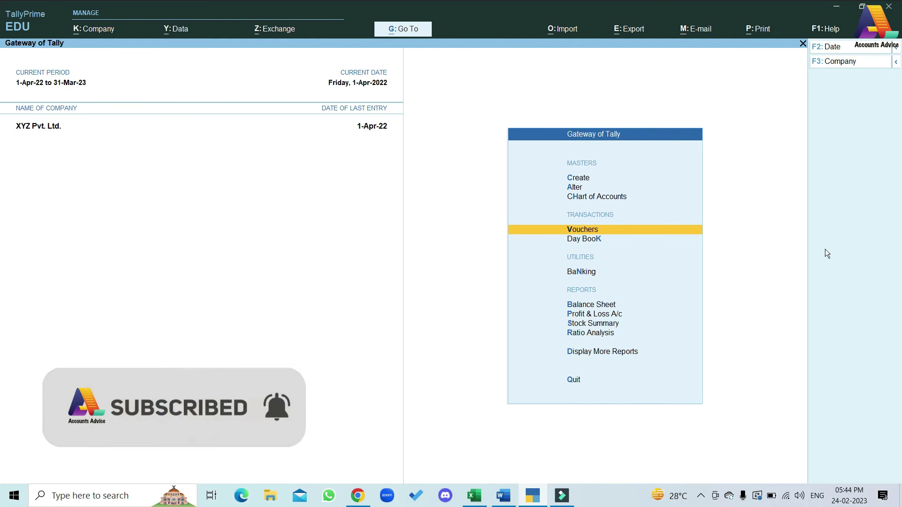
Open the sales voucher from the Day Book and open its Vehicle stock item for alteration.
{"action": "key", "text": "d"}
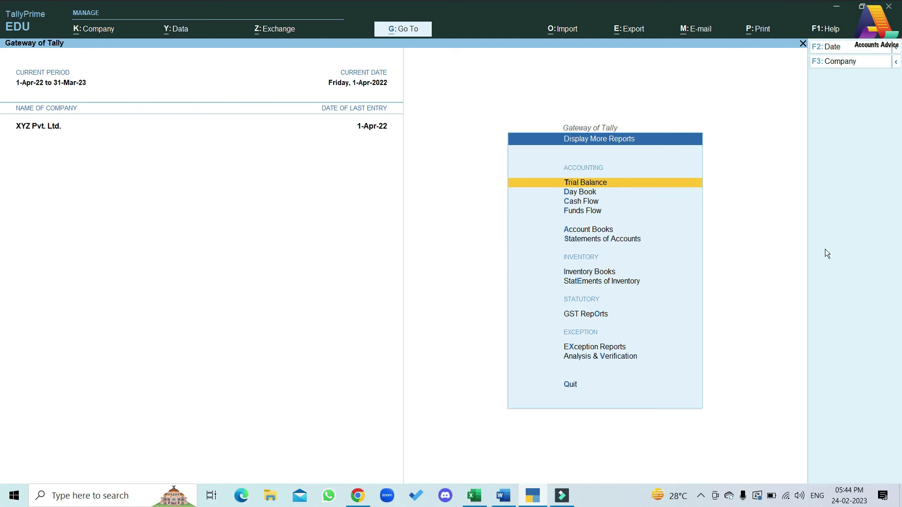
{"action": "key", "text": "Down"}
{"action": "key", "text": "Return"}
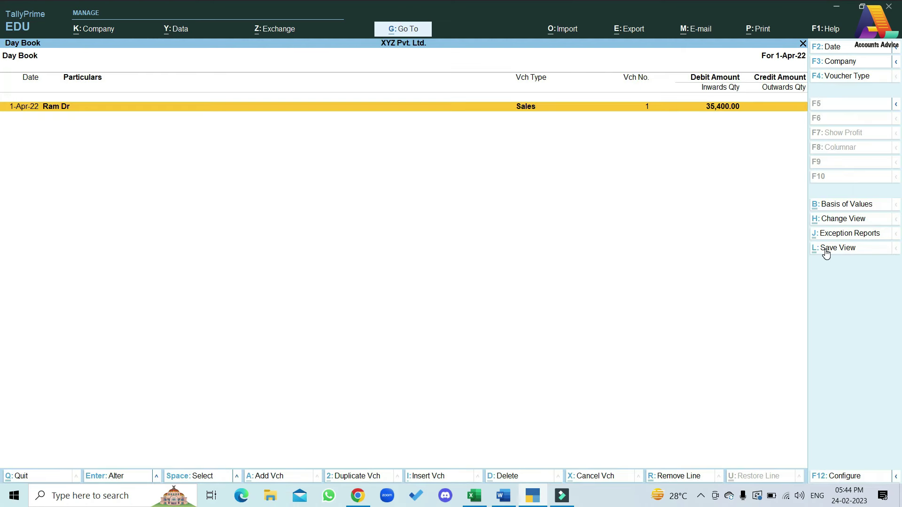
{"action": "key", "text": "Return"}
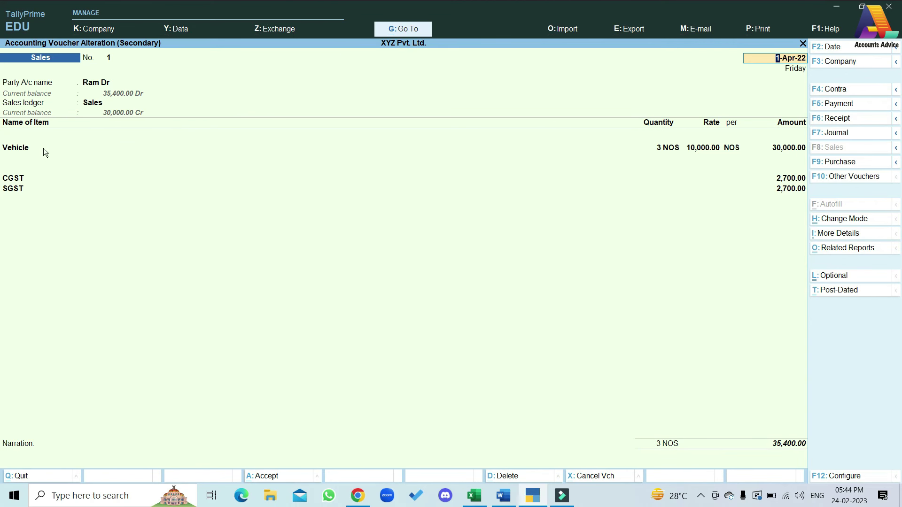
{"action": "left_click", "coordinate": [27, 149]}
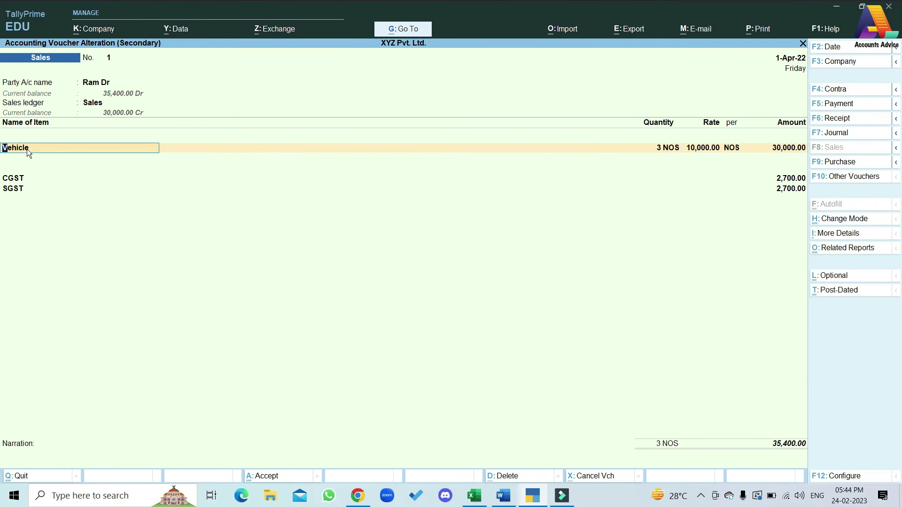
{"action": "key", "text": "ctrl+Return"}
Set Set/Alter GST Details to Yes for the Vehicle stock item and open its GST details.
{"action": "key", "text": "Return"}
{"action": "key", "text": "Return"}
{"action": "key", "text": "Return"}
{"action": "key", "text": "Return"}
{"action": "key", "text": "Return"}
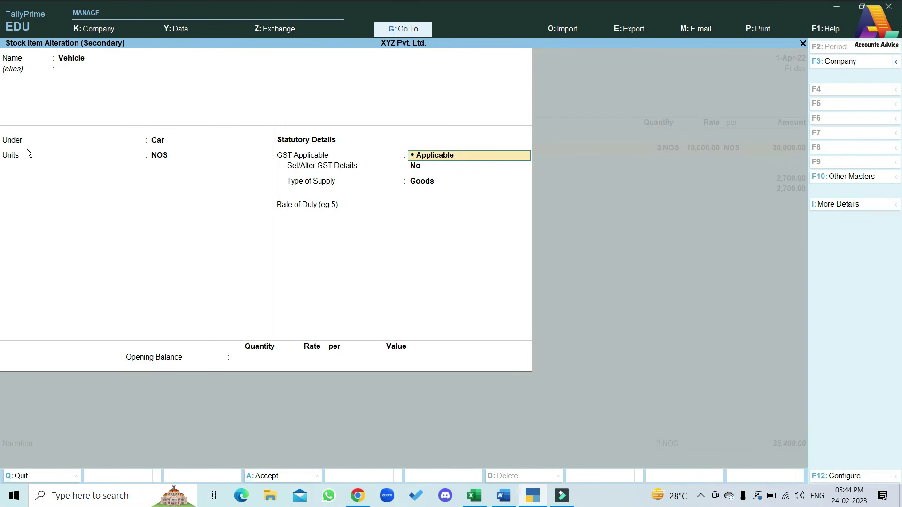
{"action": "type", "text": "y"}
{"action": "key", "text": "Return"}
{"action": "key", "text": "Return"}
{"action": "key", "text": "Return"}
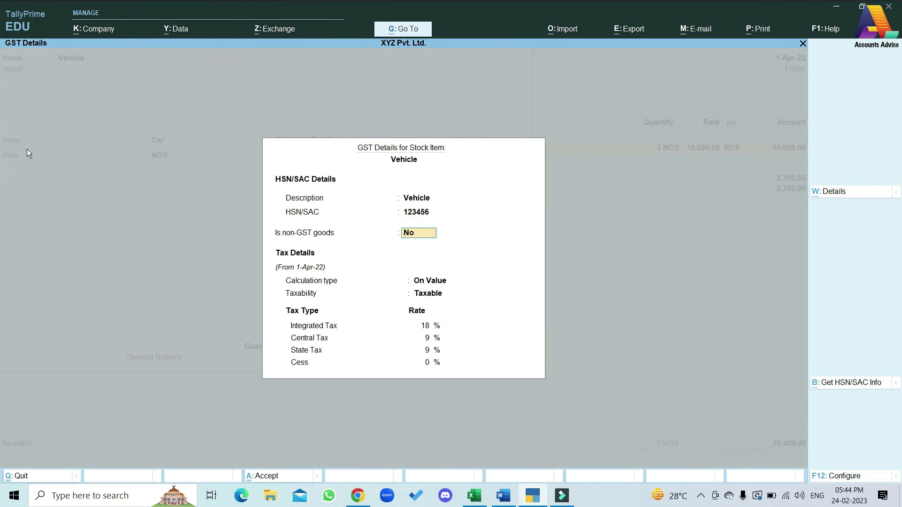
Set the Vehicle stock item's taxability to Exempt, applicable from 1-Apr-22, and accept the stock item.
{"action": "key", "text": "Return"}
{"action": "key", "text": "Return"}
{"action": "key", "text": "Return"}
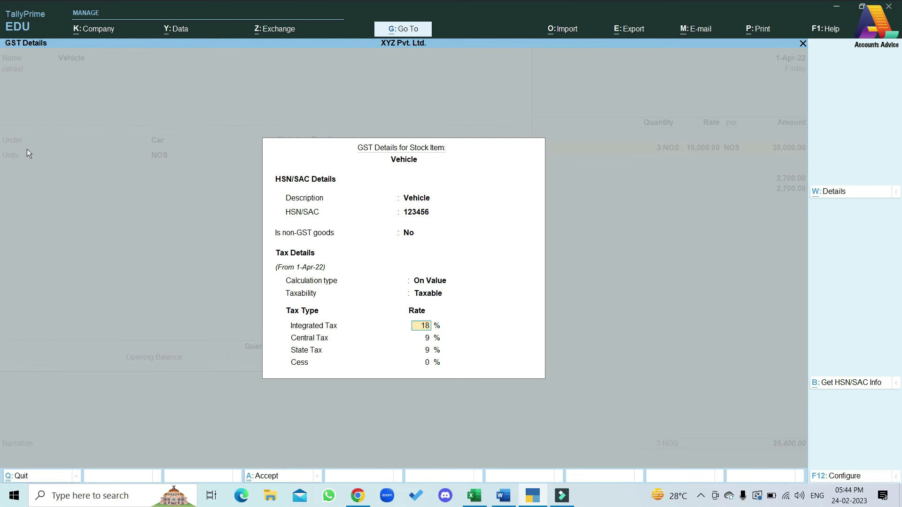
{"action": "key", "text": "BackSpace"}
{"action": "key", "text": "Up"}
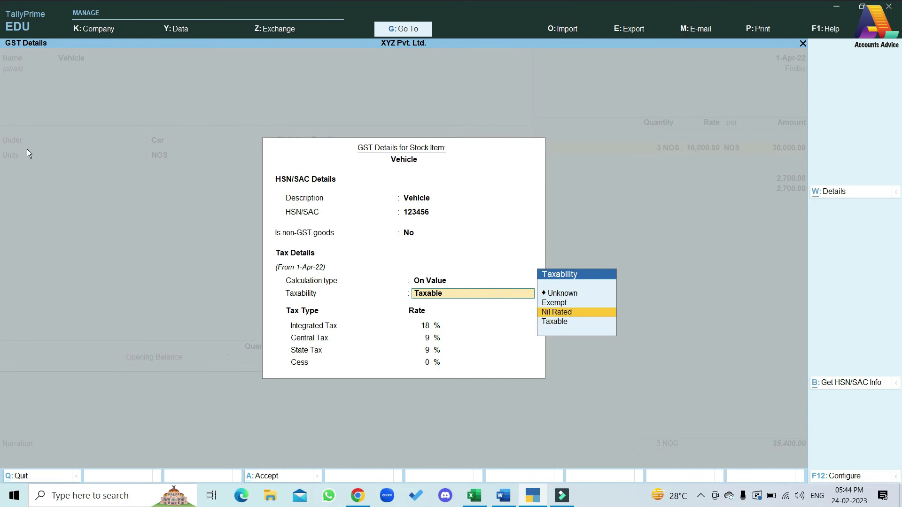
{"action": "key", "text": "Up"}
{"action": "key", "text": "Return"}
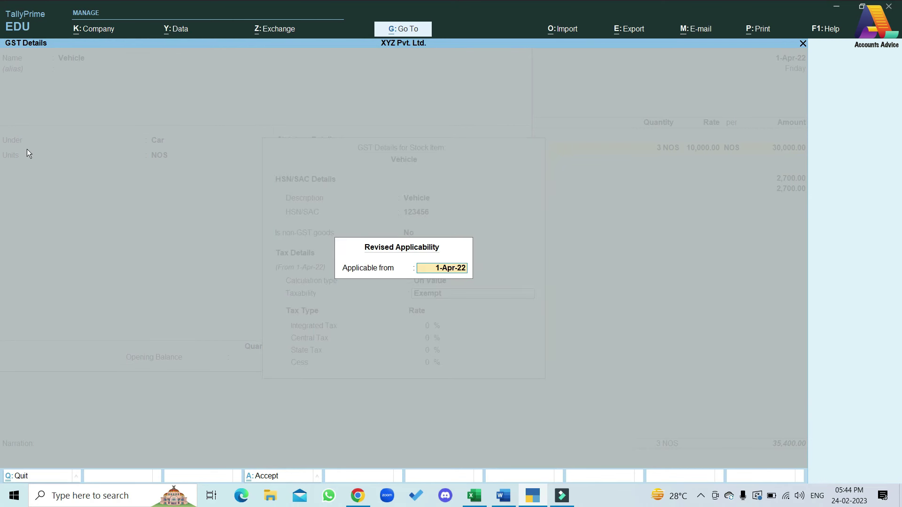
{"action": "key", "text": "Return"}
{"action": "key", "text": "ctrl+a"}
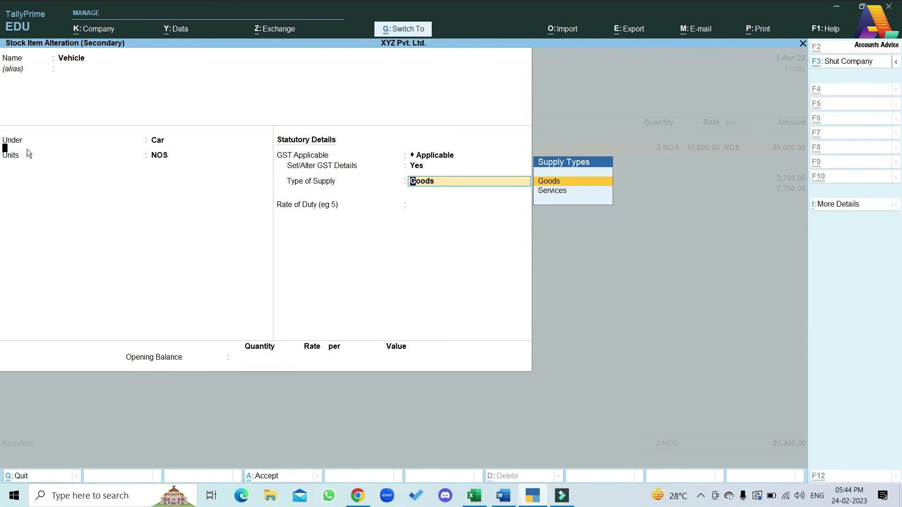
Reconfirm the Vehicle line in the sales voucher with 3 NOS at 10,000.00 so its tax is recalculated.
{"action": "key", "text": "Return"}
{"action": "key", "text": "Return"}
{"action": "key", "text": "Return"}
{"action": "key", "text": "Return"}
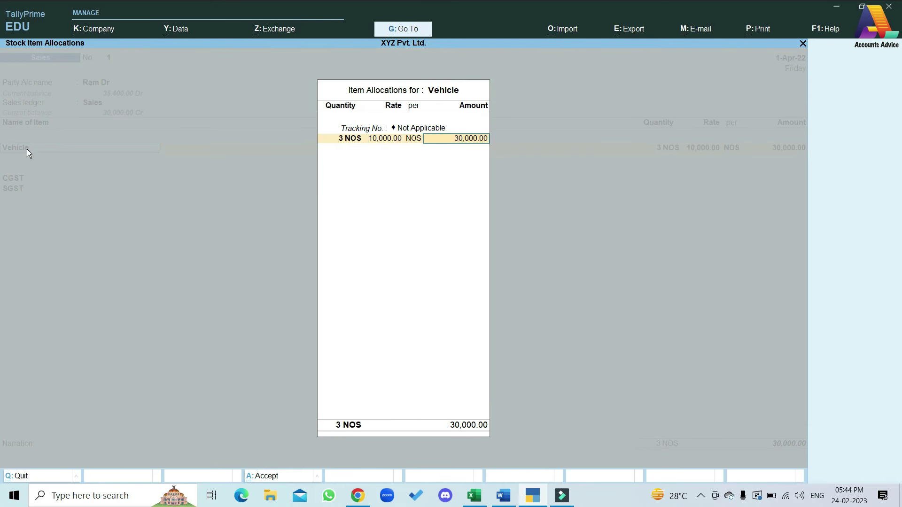
{"action": "key", "text": "Return"}
{"action": "key", "text": "Return"}
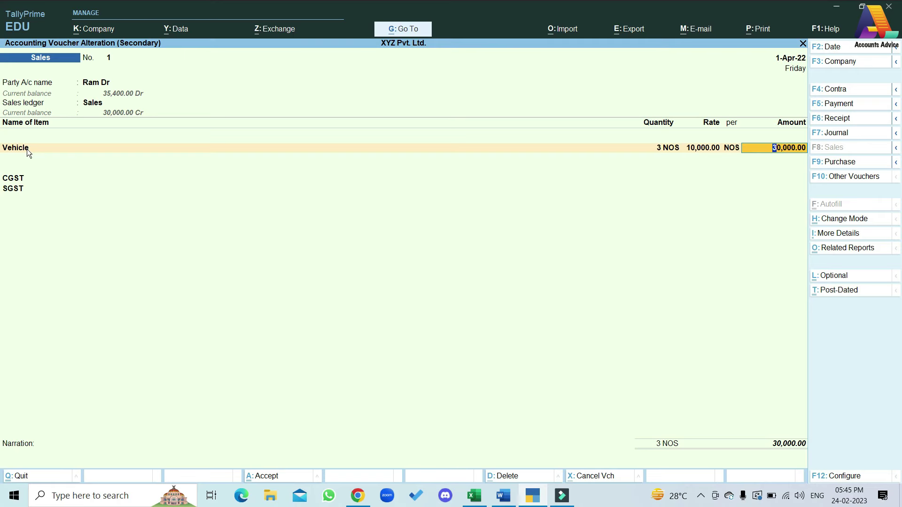
View the GST - Tax Analysis of the sales voucher and return to the voucher.
{"action": "key", "text": "ctrl+o"}
{"action": "key", "text": "alt+F5"}
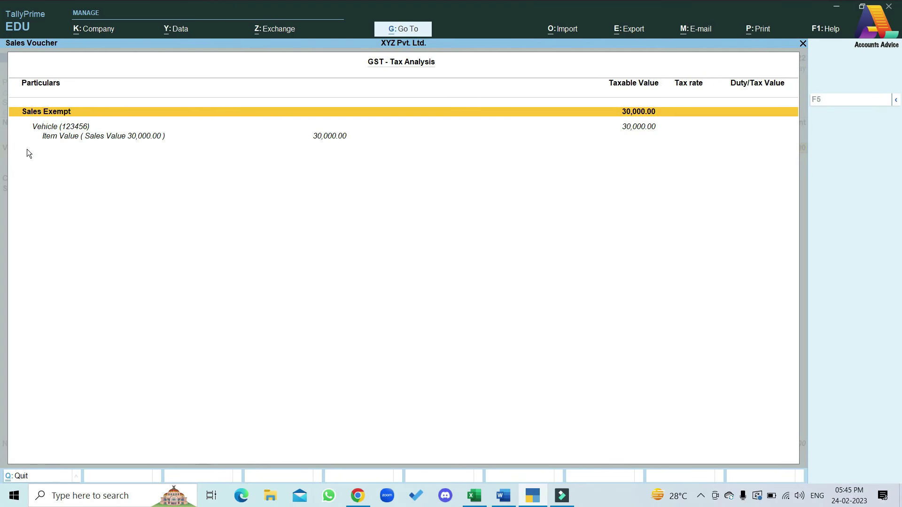
{"action": "key", "text": "Escape"}
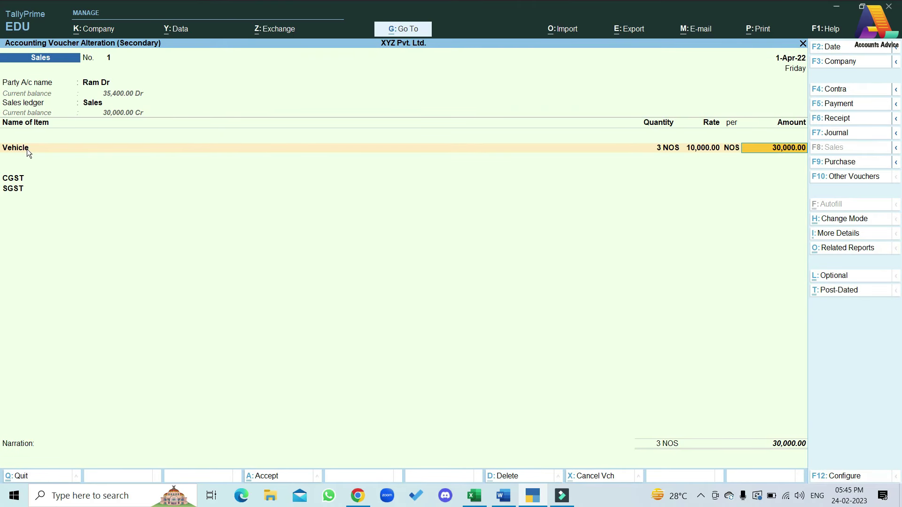
Open the voucher's Vehicle stock item for alteration again and open its GST details by setting Set/Alter GST Details to Yes.
{"action": "left_click", "coordinate": [27, 152]}
{"action": "left_click", "coordinate": [21, 152]}
{"action": "key", "text": "ctrl+Return"}
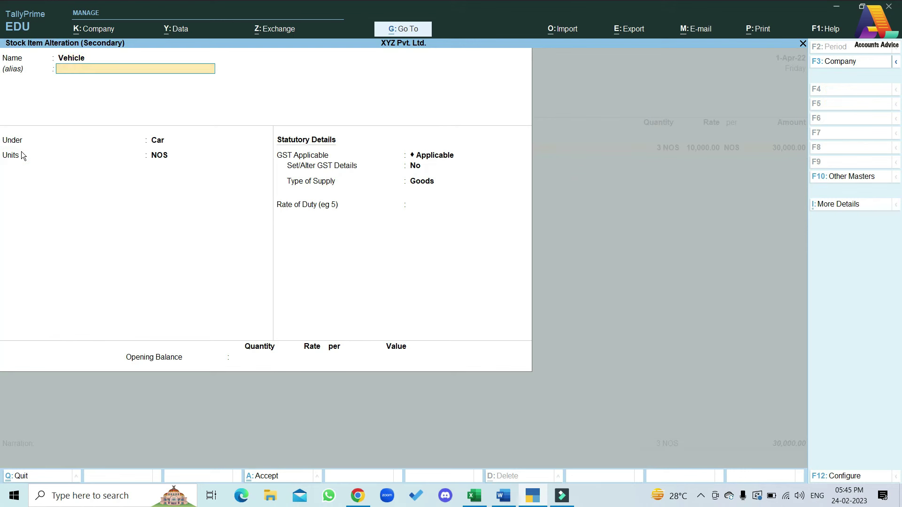
{"action": "key", "text": "Return"}
{"action": "type", "text": "y"}
{"action": "key", "text": "Return"}
Set the Vehicle item's taxability to Taxable with Integrated Tax at 18%, applicable from 1-Apr-22.
{"action": "key", "text": "Return"}
{"action": "key", "text": "Return"}
{"action": "key", "text": "Return"}
{"action": "key", "text": "Return"}
{"action": "key", "text": "Down"}
{"action": "key", "text": "Down"}
{"action": "key", "text": "Return"}
{"action": "type", "text": "18"}
{"action": "key", "text": "Return"}
{"action": "key", "text": "Return"}
{"action": "key", "text": "Return"}
{"action": "key", "text": "Return"}
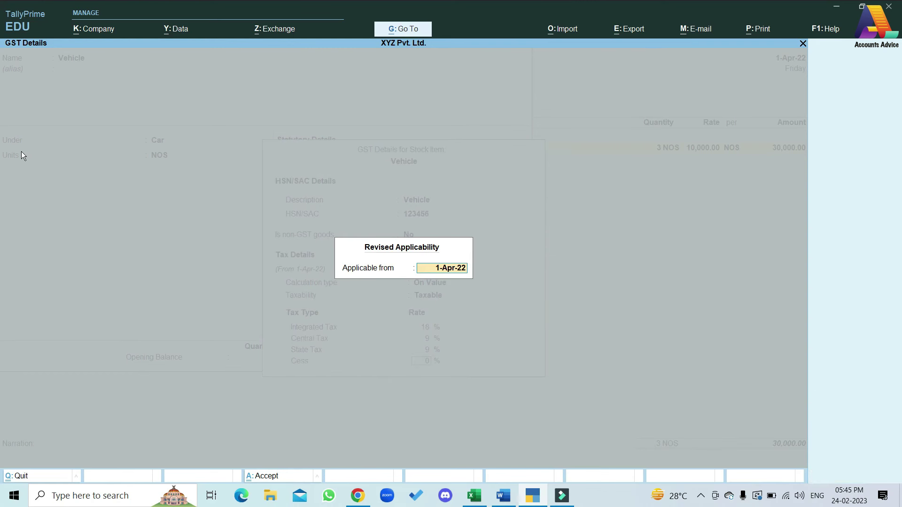
{"action": "key", "text": "Return"}
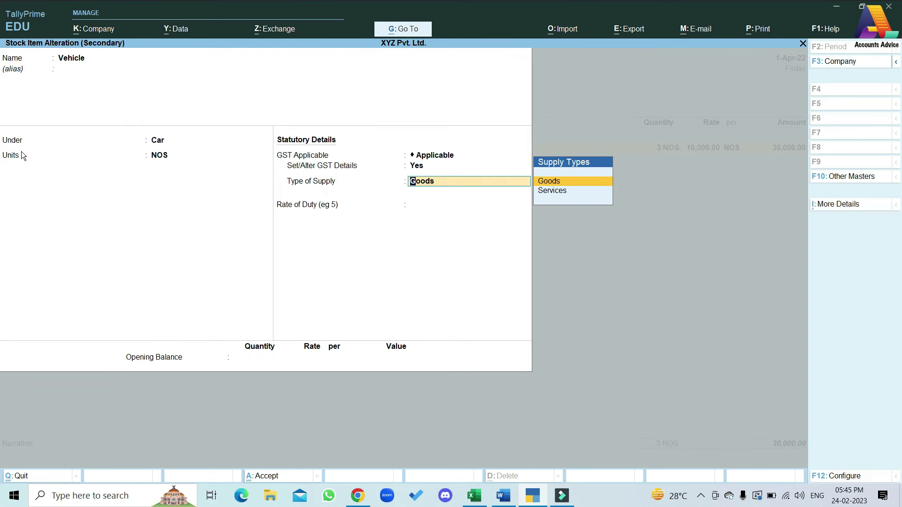
Accept the Vehicle stock item and reconfirm its voucher line of 3 NOS at 10,000.00 to recalculate CGST and SGST.
{"action": "key", "text": "ctrl+a"}
{"action": "key", "text": "Return"}
{"action": "key", "text": "Return"}
{"action": "key", "text": "Return"}
{"action": "key", "text": "Return"}
{"action": "key", "text": "Return"}
{"action": "key", "text": "Return"}
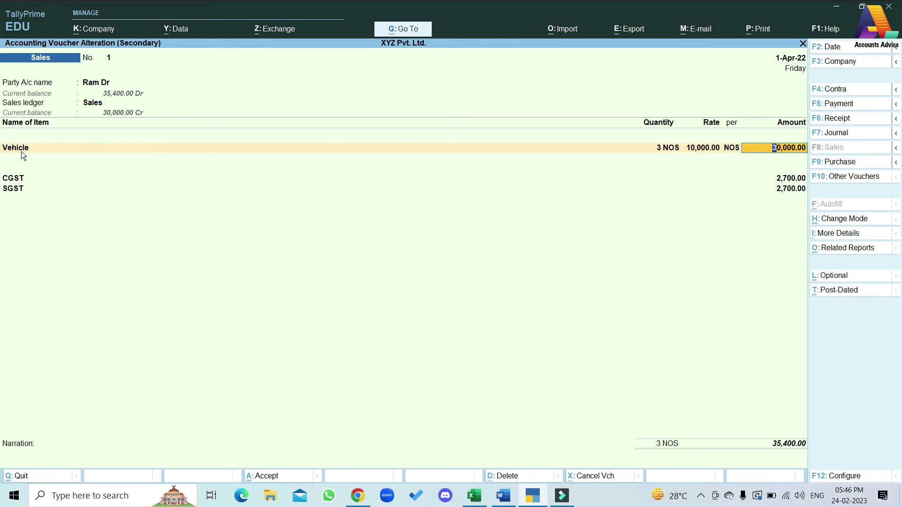
Quit the sales voucher without accepting it and leave the Day Book for the Display More Reports menu.
{"action": "key", "text": "Escape"}
{"action": "key", "text": "Return"}
{"action": "key", "text": "Escape"}
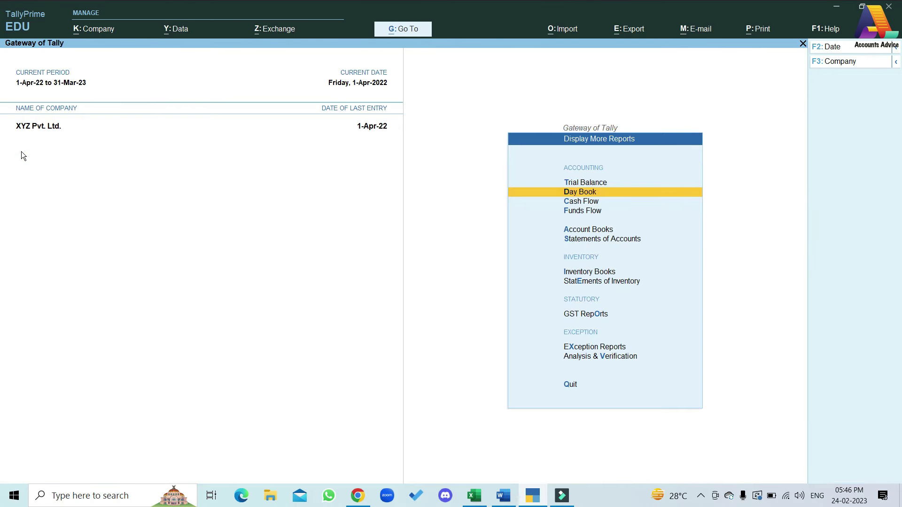